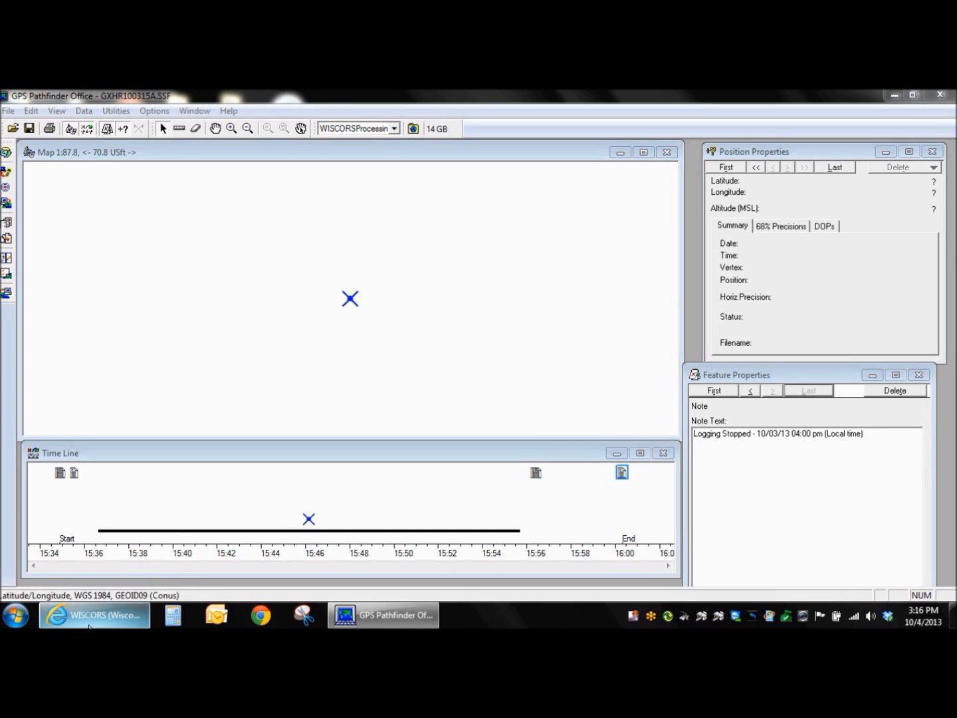
Examine the generic point's properties and the first and last logging notes to find the data collection times.
mouse_move(89, 624)
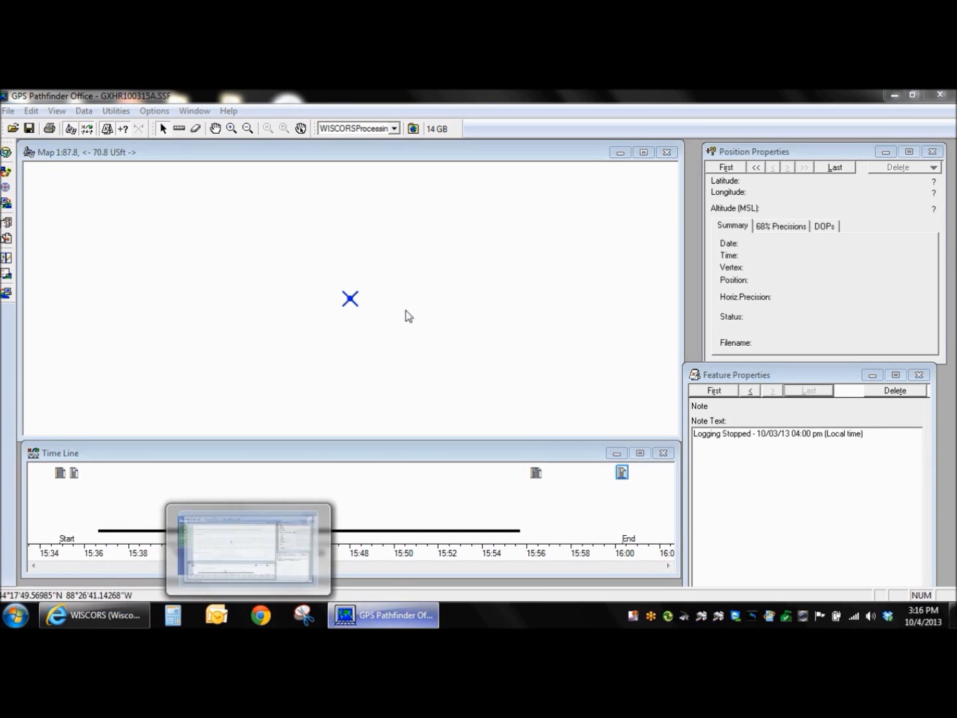
click(351, 300)
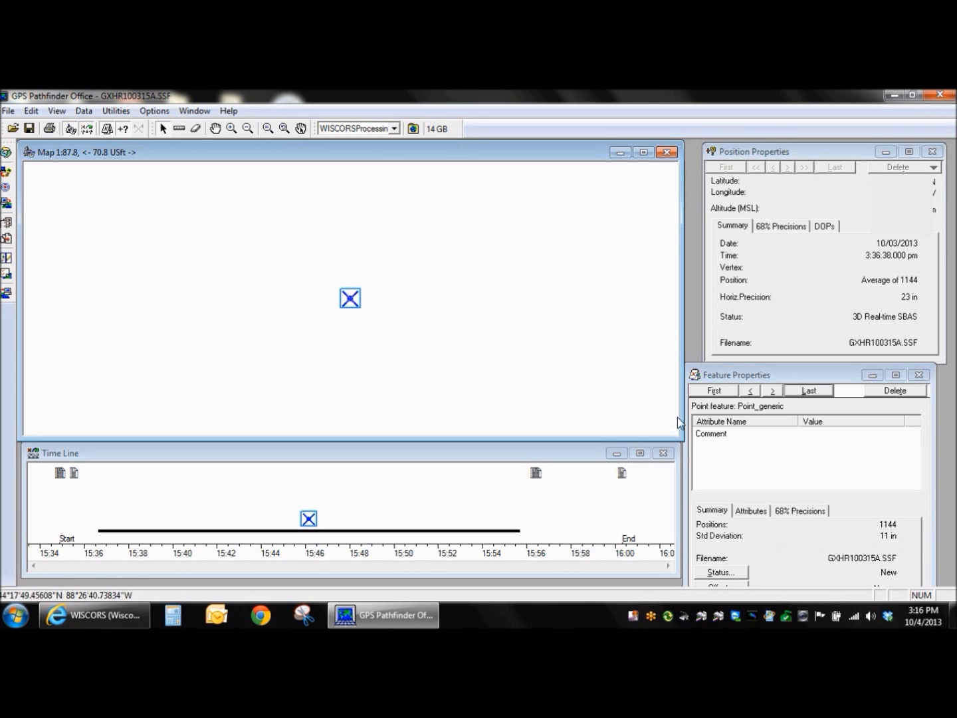
click(712, 392)
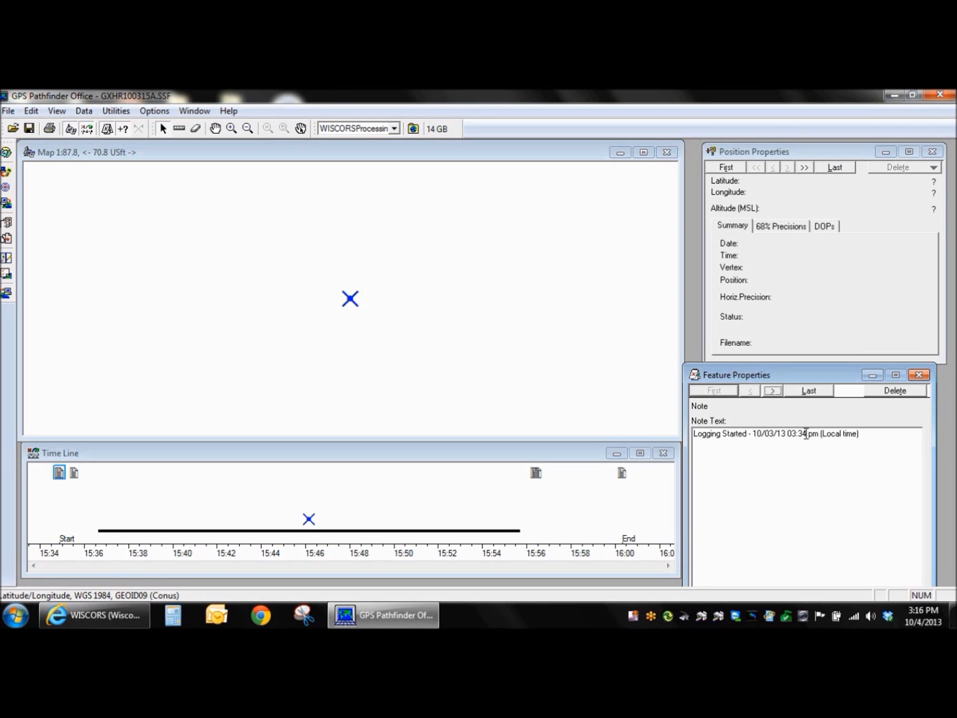
click(798, 393)
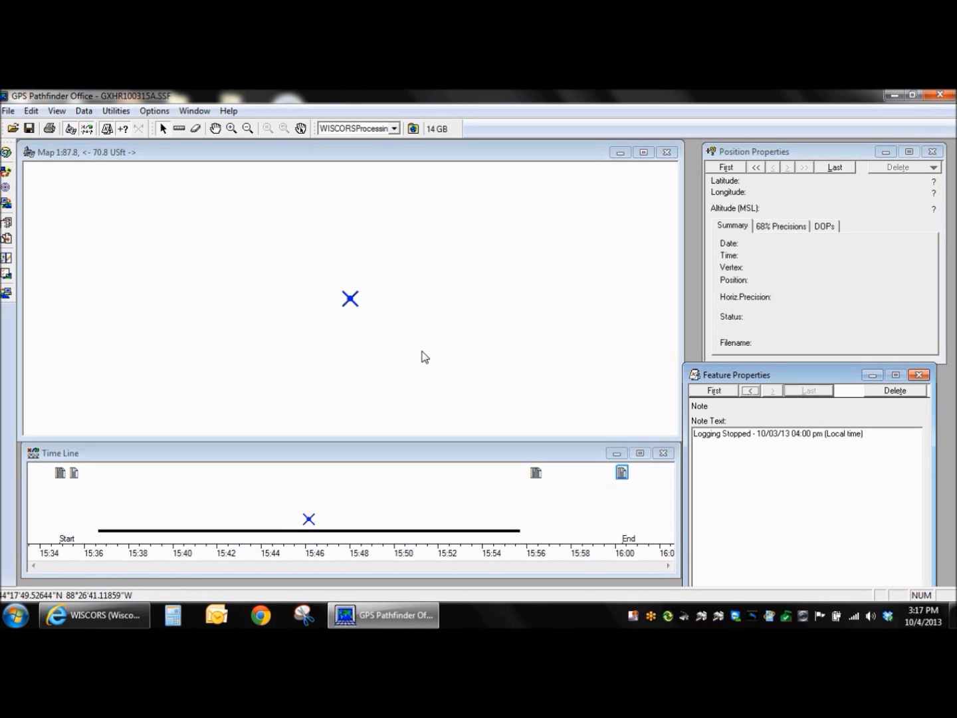
Set the time zone to Central Day USA in the time zone settings.
click(157, 111)
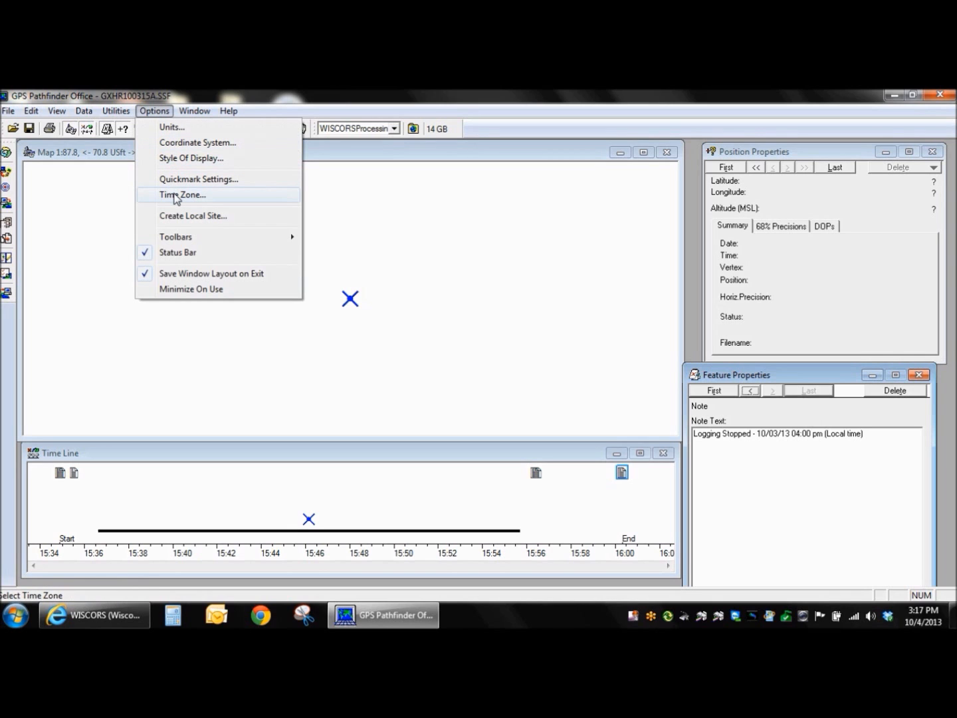
click(174, 194)
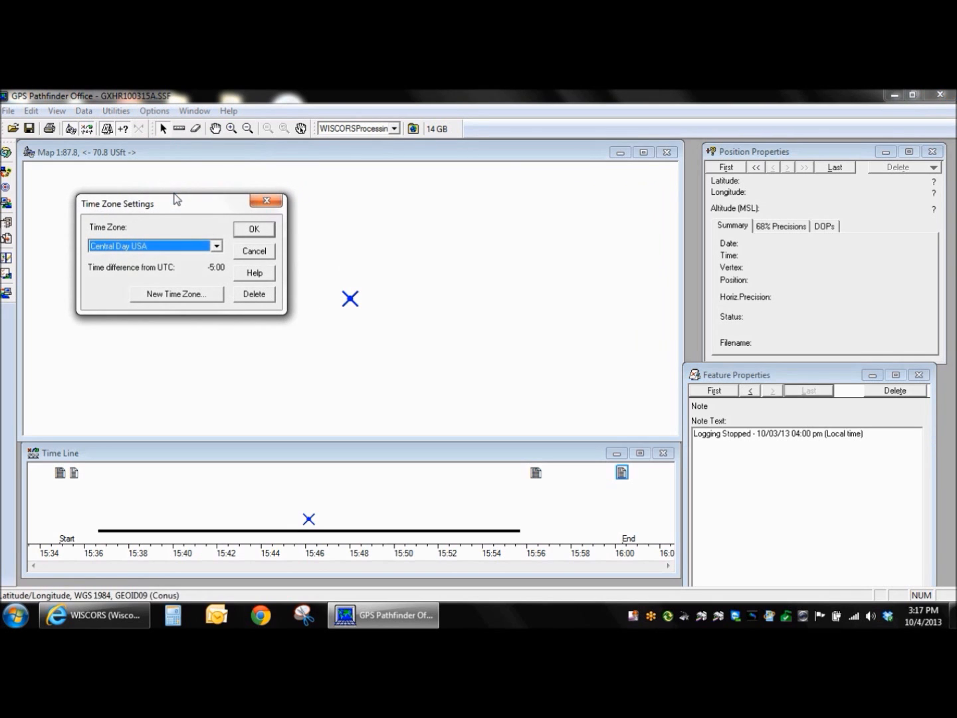
click(128, 251)
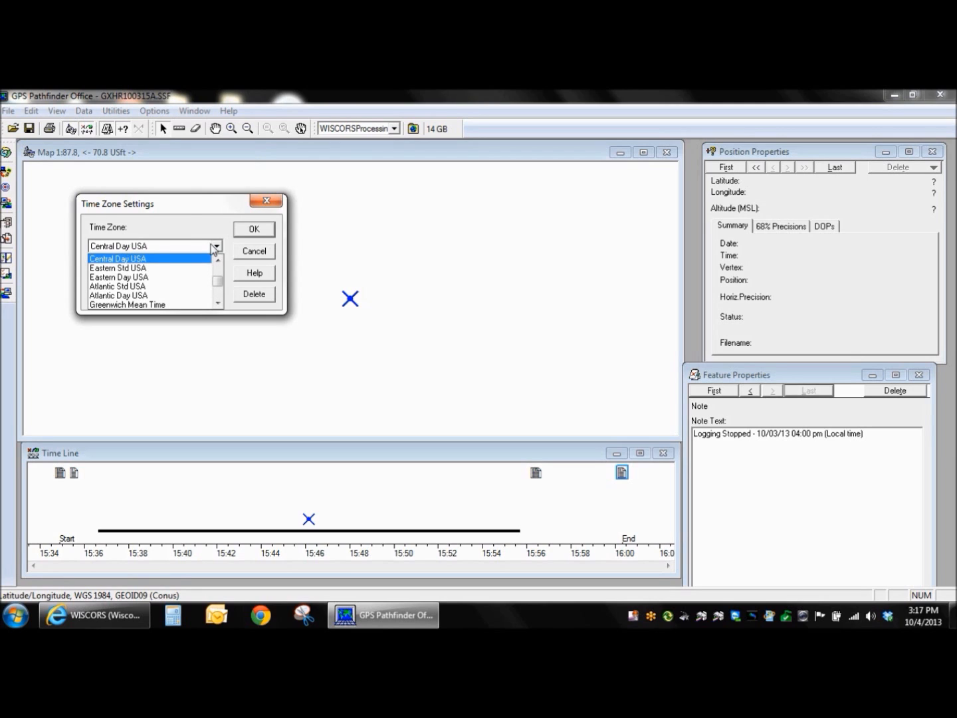
click(198, 210)
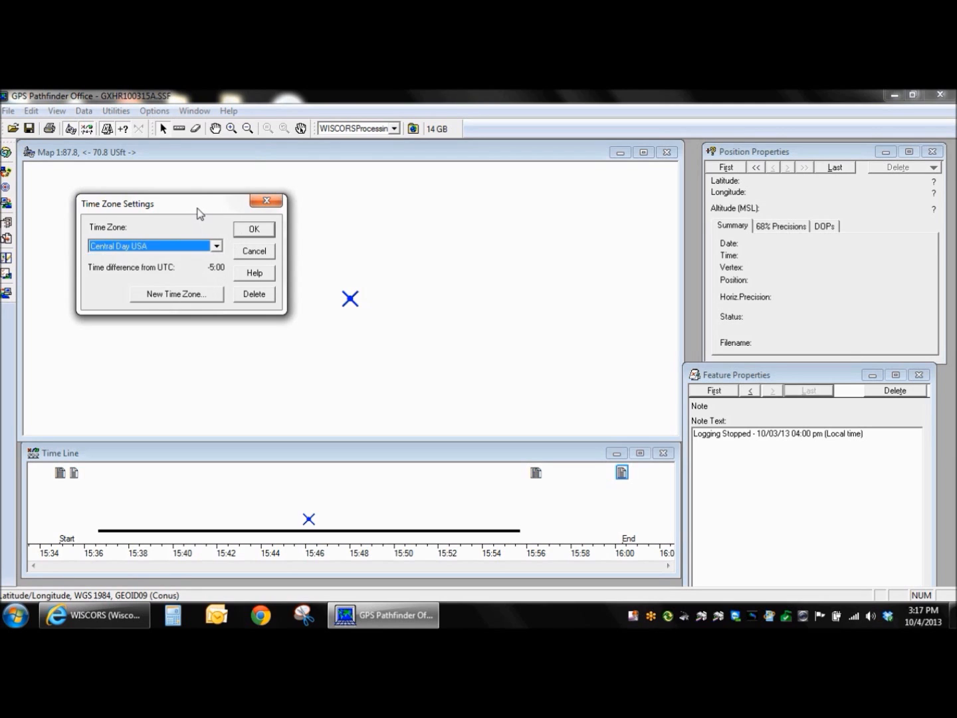
click(146, 247)
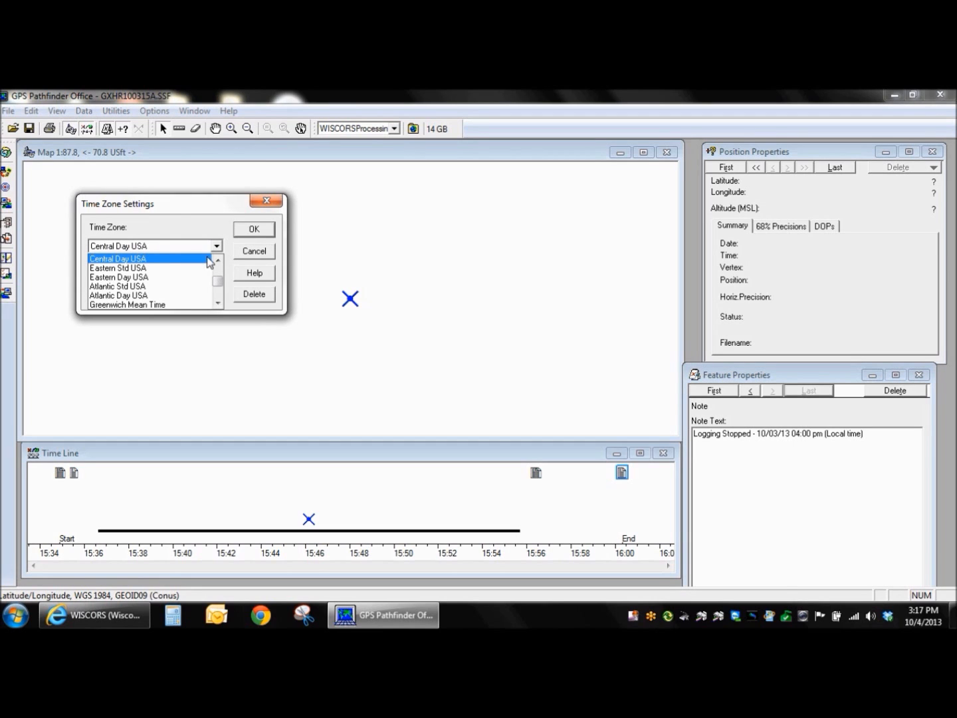
click(187, 227)
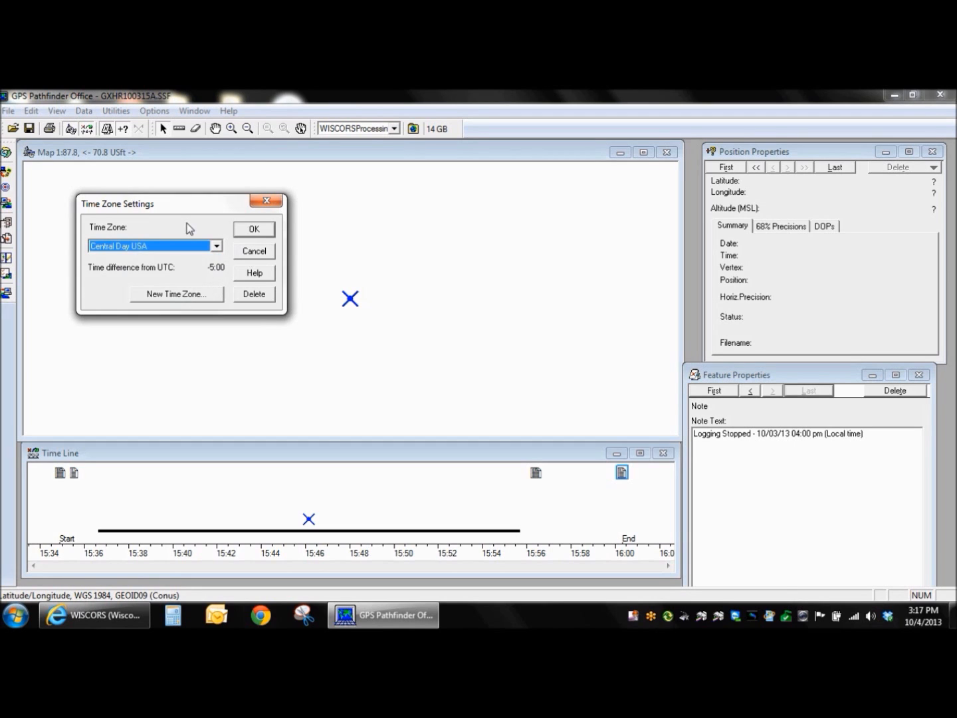
click(255, 229)
Switch to Internet Explorer and open the WISCORS Web Server from the wiscors.dot.wi.gov page.
mouse_move(383, 616)
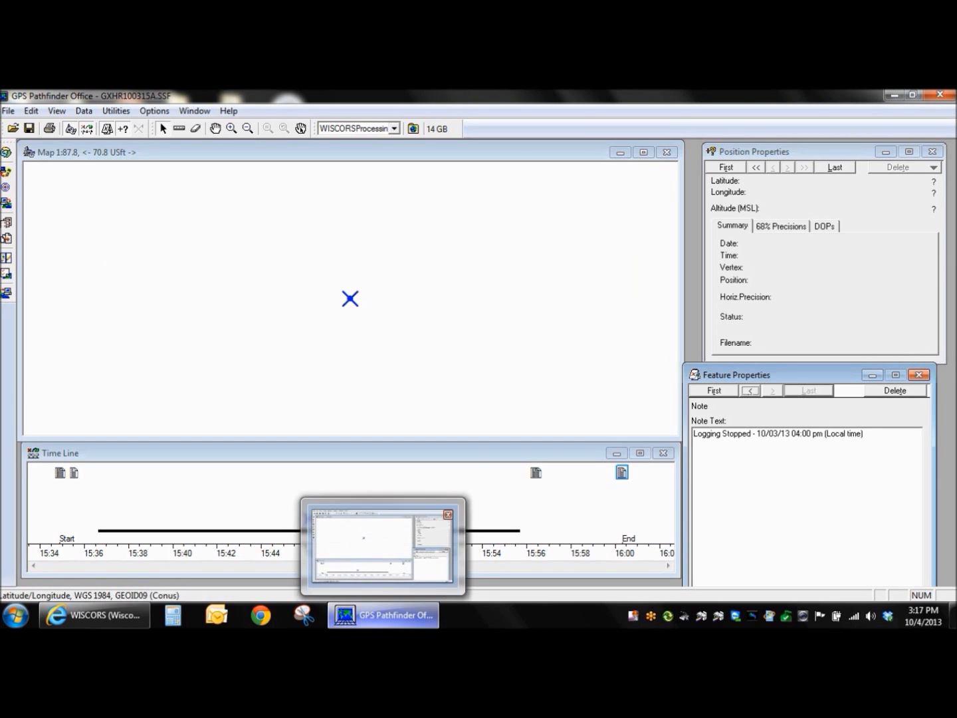
click(93, 616)
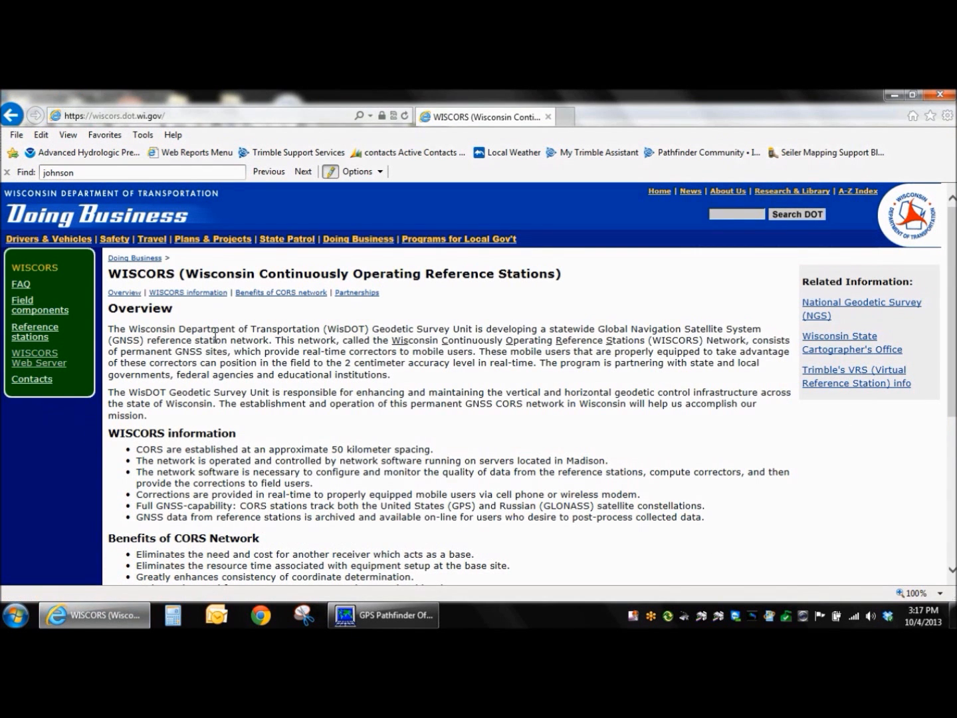
click(193, 115)
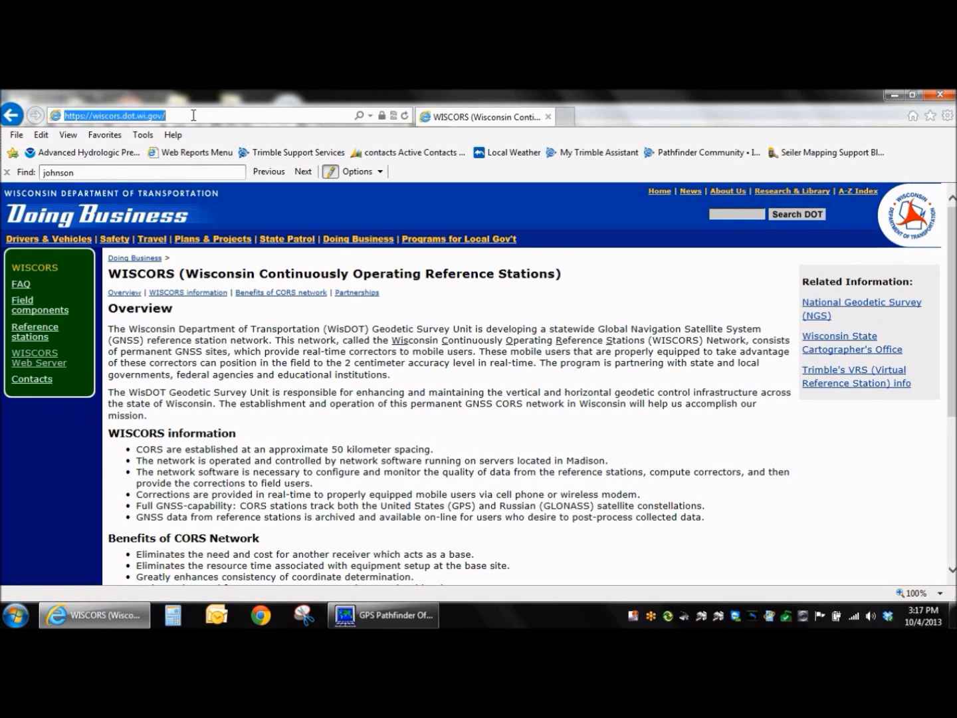
drag(193, 115, 99, 123)
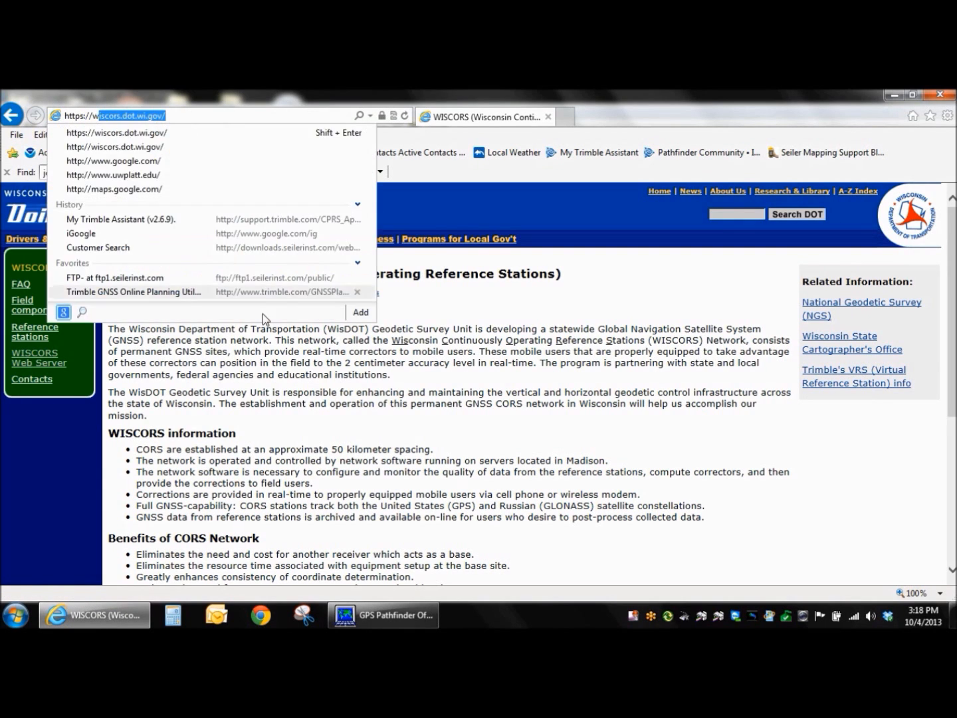
click(261, 389)
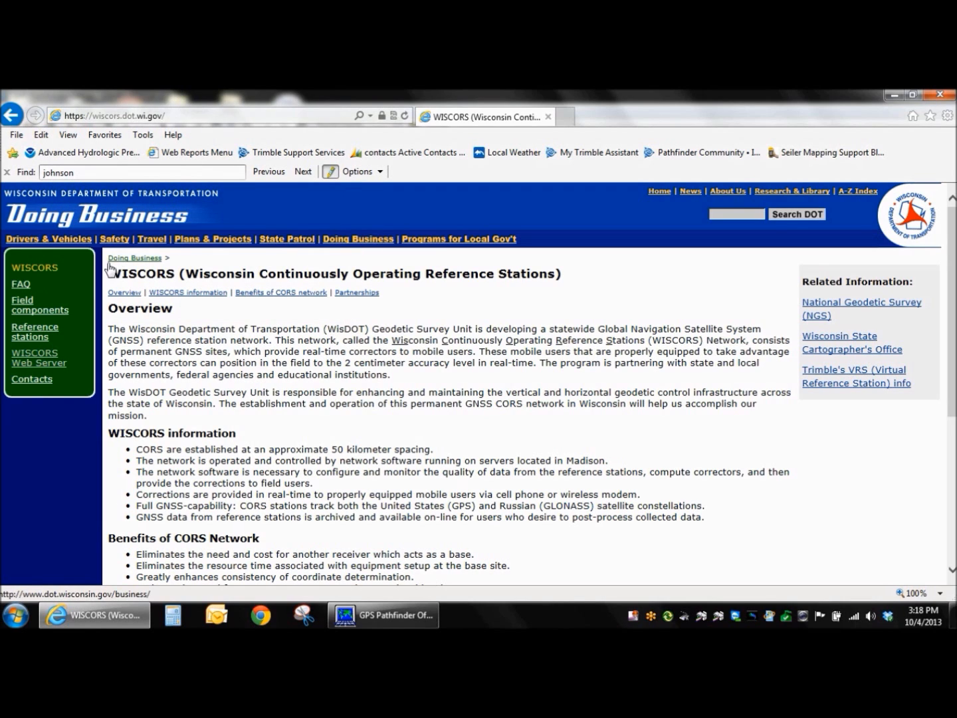
click(45, 366)
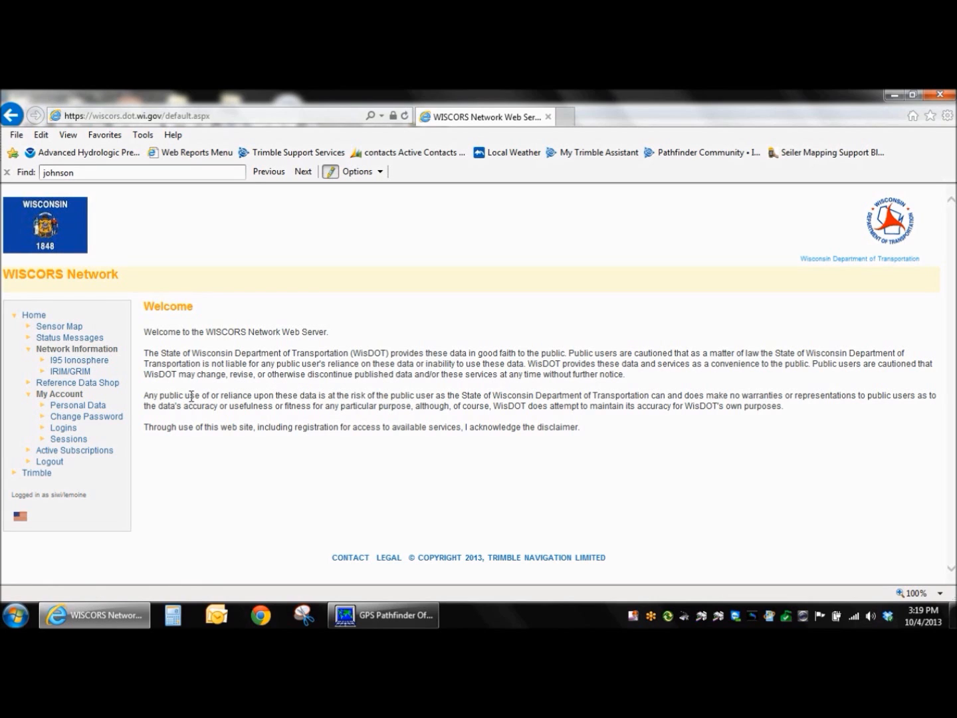
Start a new order in the Reference Data Shop for a Continuously Operating Reference Station (CORS).
click(102, 384)
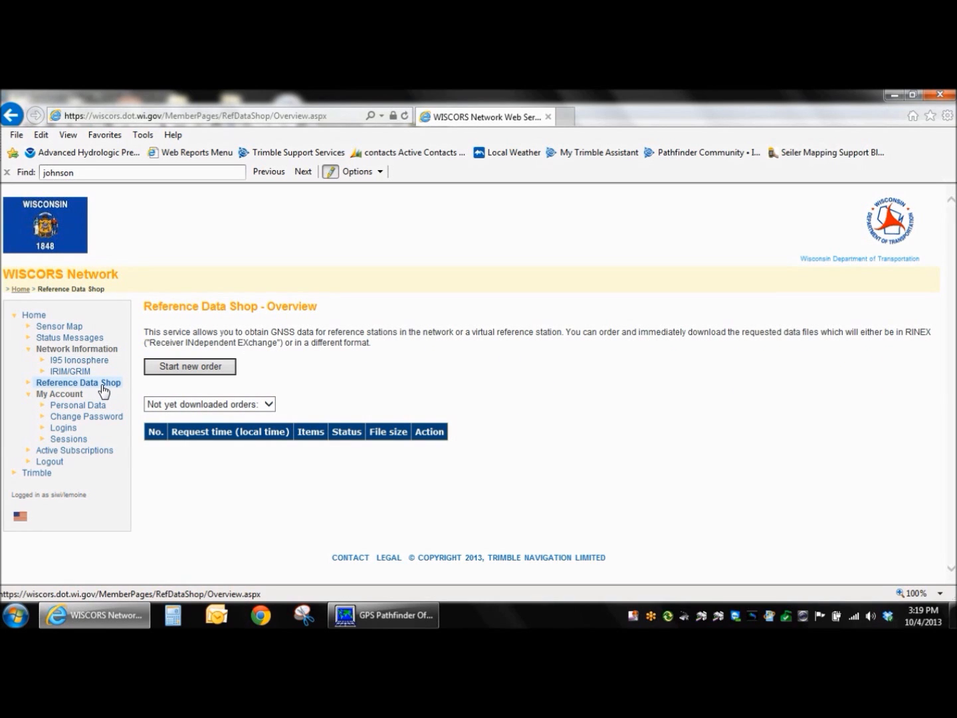
click(103, 390)
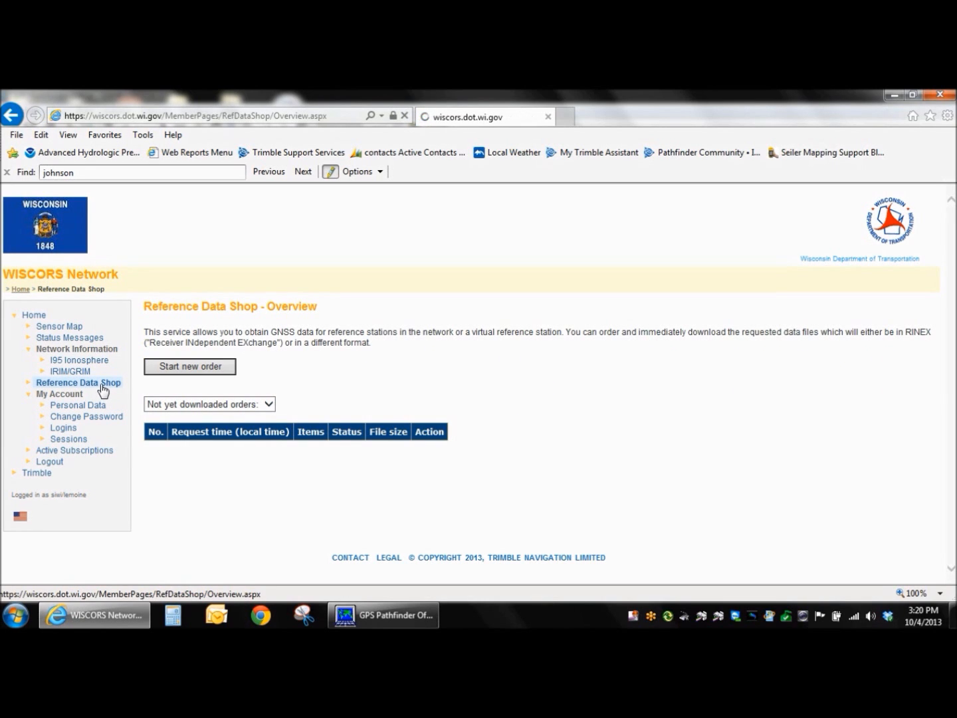
click(192, 370)
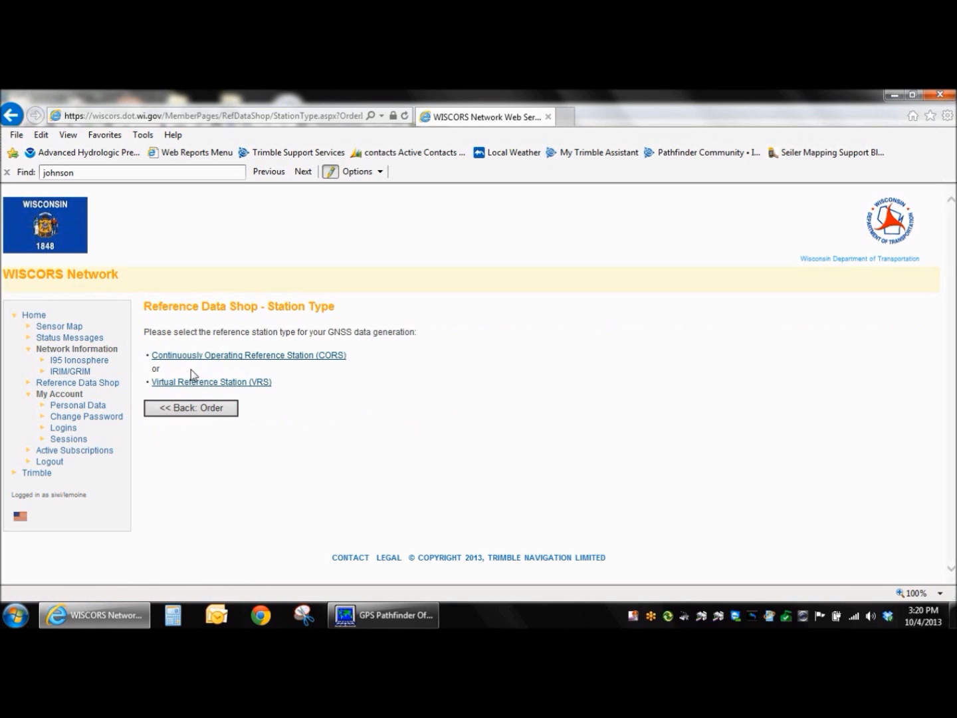
click(226, 359)
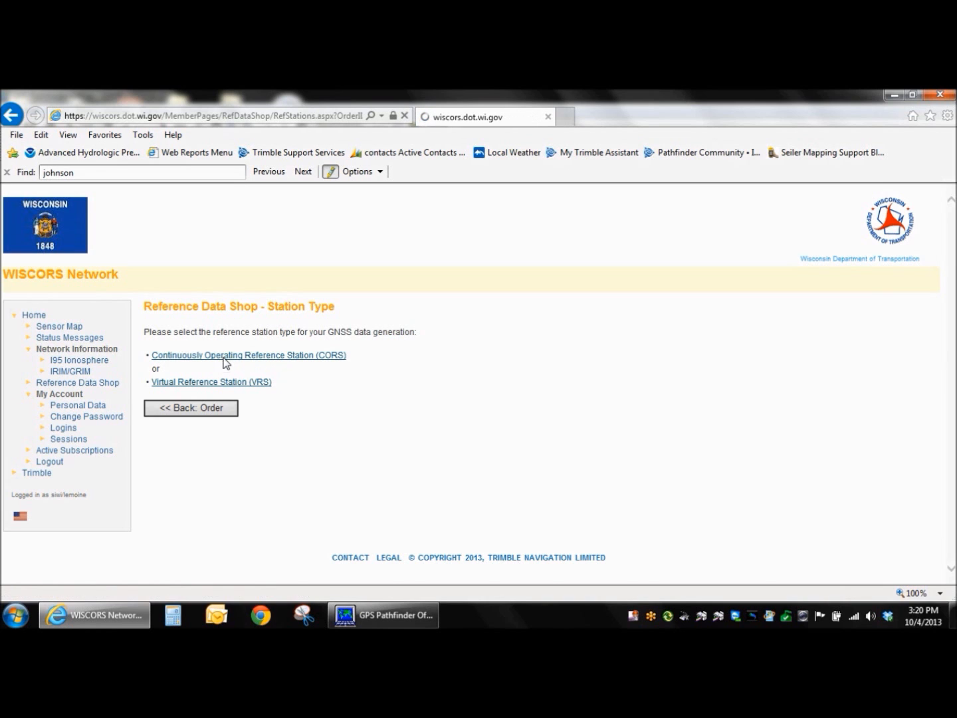
Select the Shiocton station (SHON) on the reference station map and proceed to the date and time selection.
drag(951, 308, 944, 439)
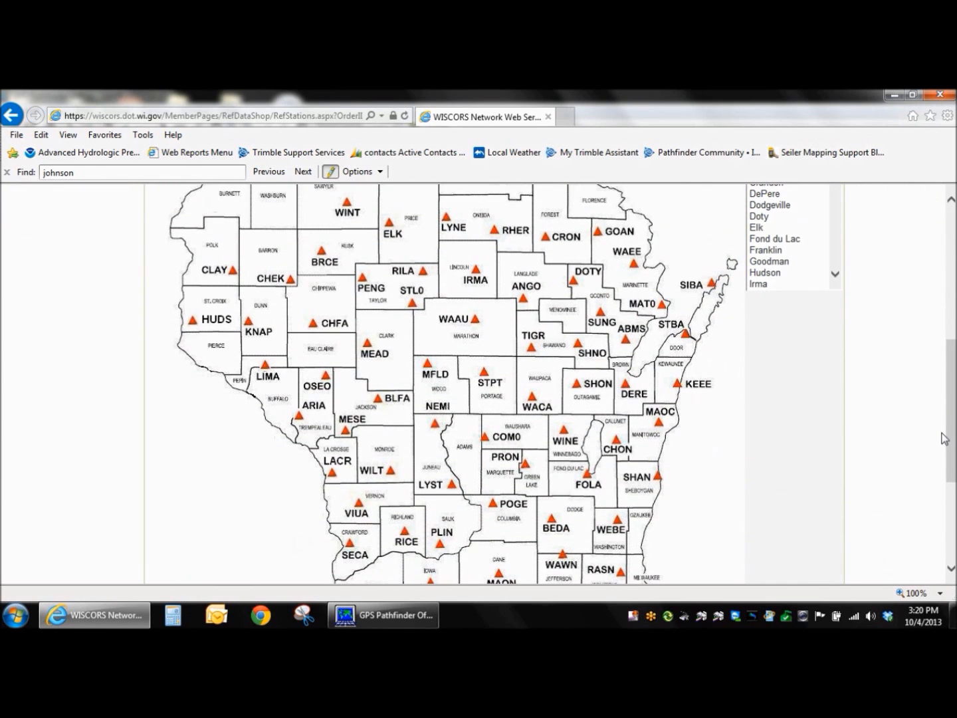
click(577, 389)
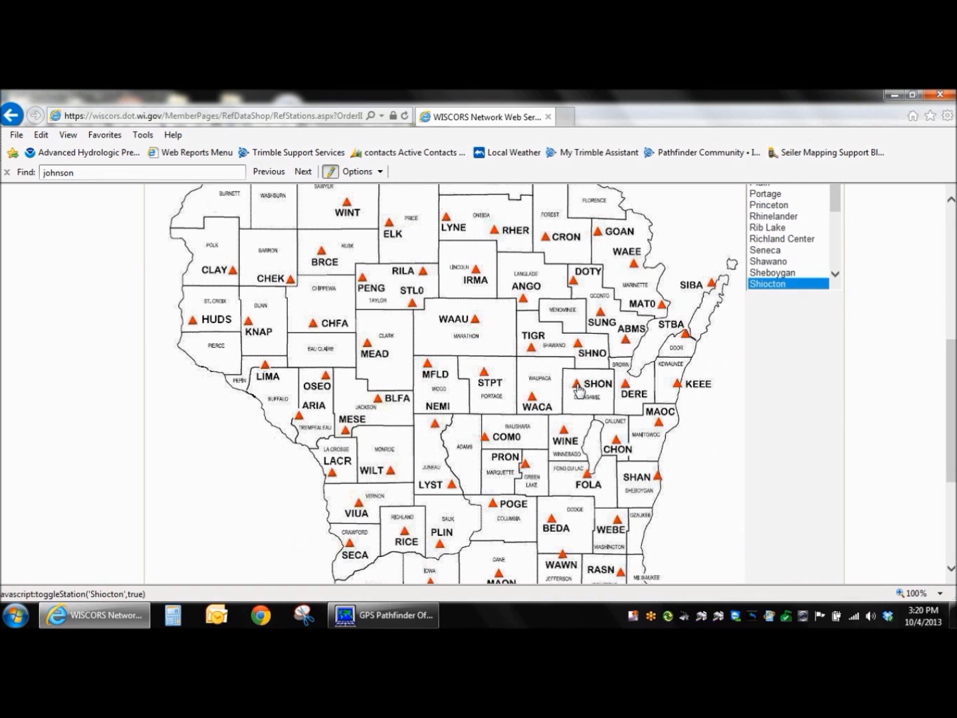
drag(954, 392, 949, 518)
click(611, 543)
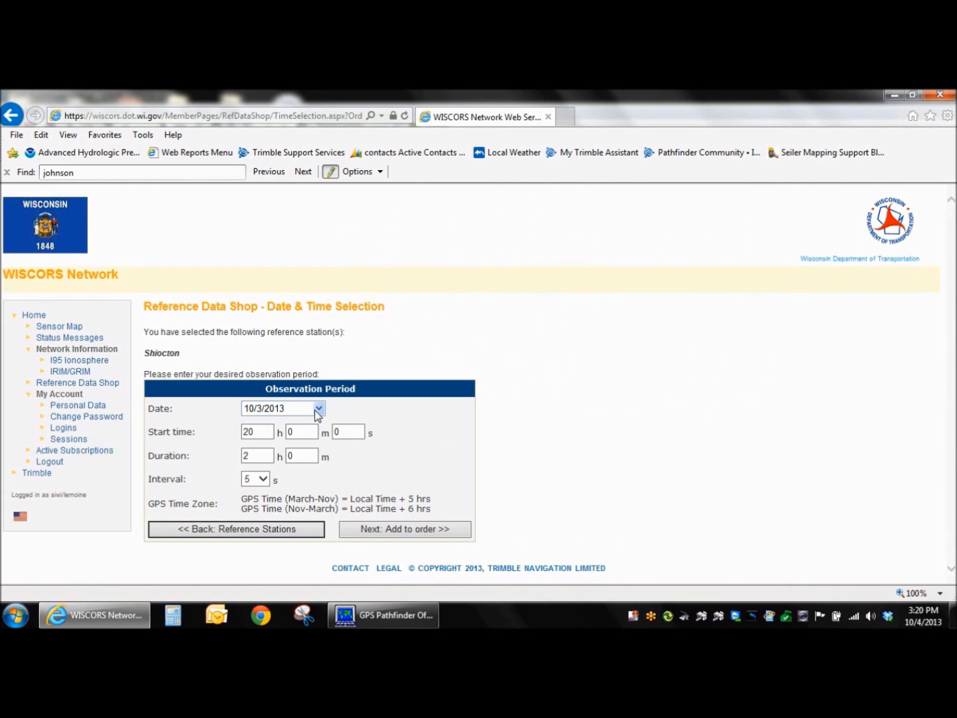
Keep 10/3/2013 as the observation date and set the start hour to 15.
click(318, 408)
click(343, 473)
key(Tab)
text(15)
Keep the observation duration at 2 hours and choose a 5-second interval.
click(264, 456)
double_click(263, 456)
click(263, 480)
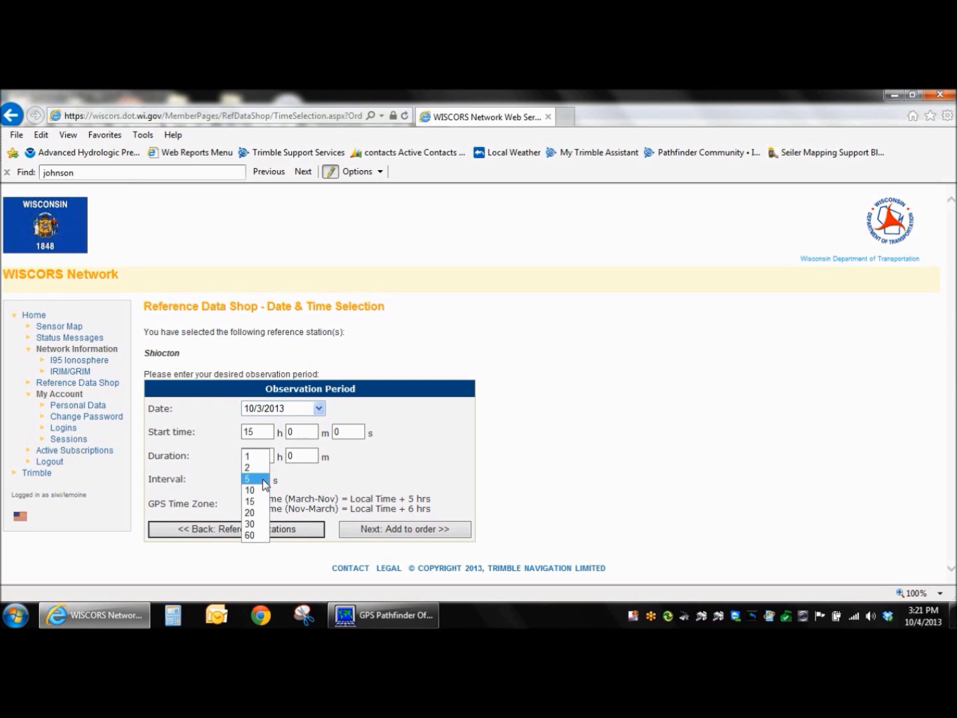
click(263, 479)
click(317, 470)
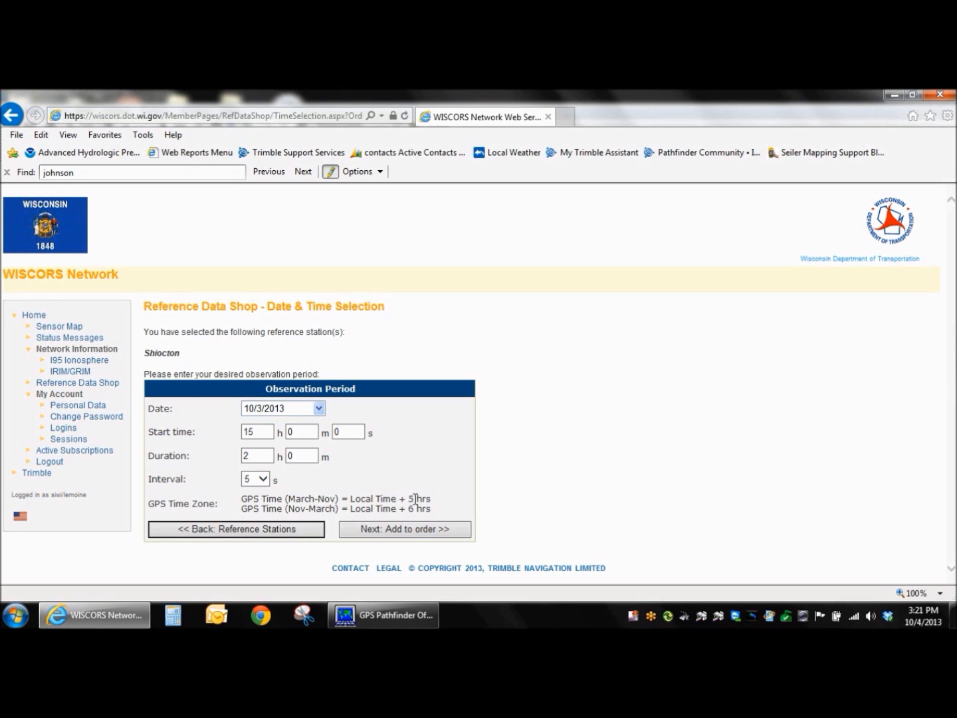
Set the observation start hour to 20 in GPS time, keep the 5-second interval, and add the Shiocton data to the order.
double_click(269, 434)
text(20)
click(266, 479)
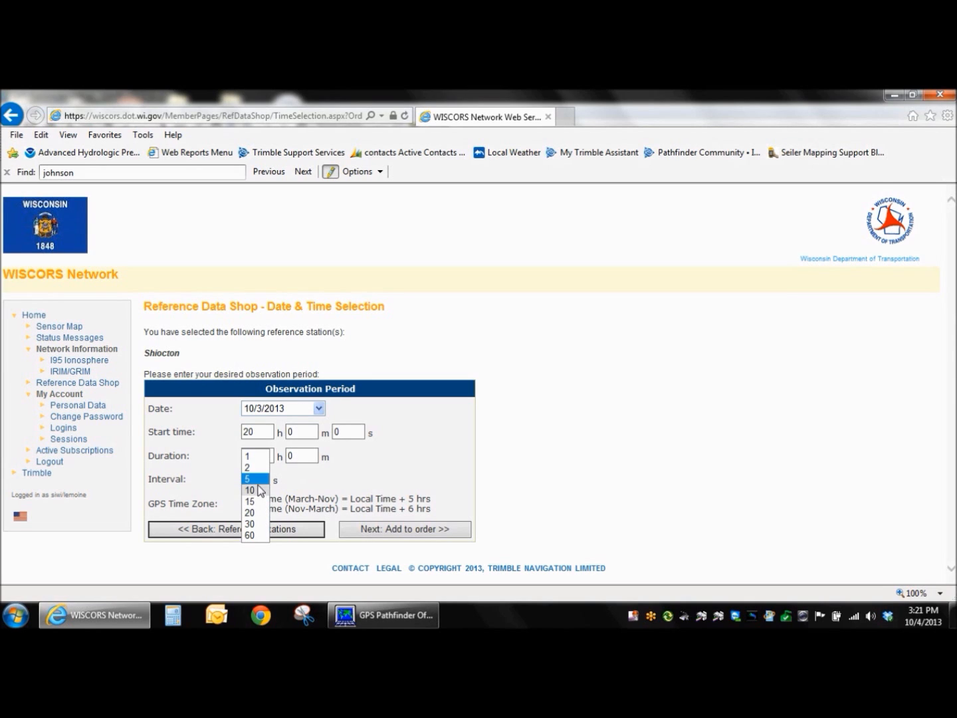
click(330, 497)
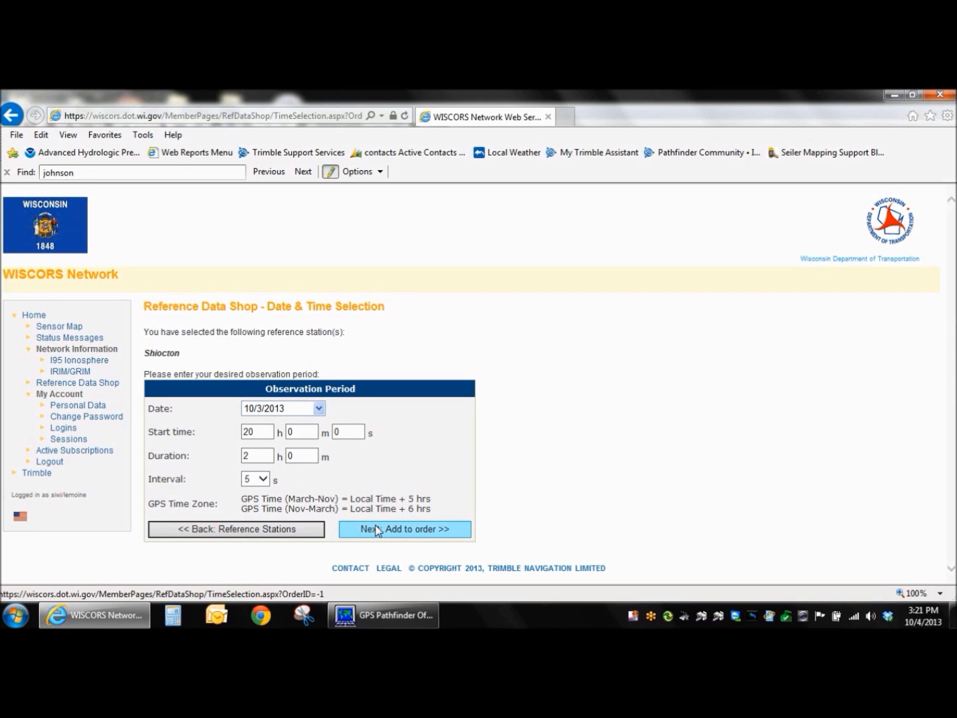
click(410, 531)
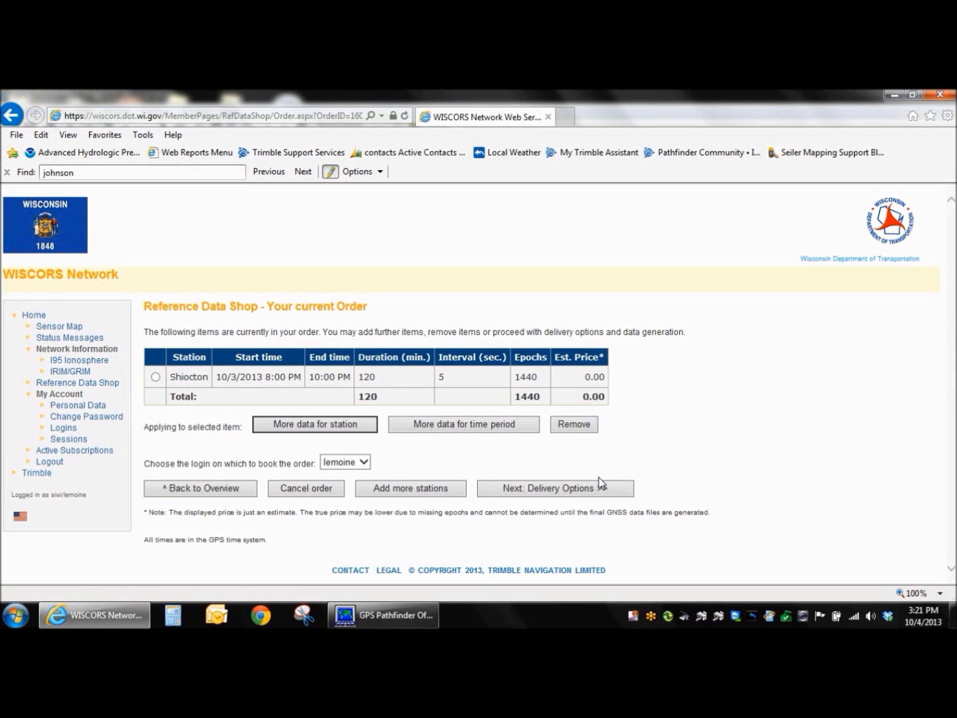
Choose RINEX 2.11 as the file format in the order's delivery options and generate the data for download.
click(553, 490)
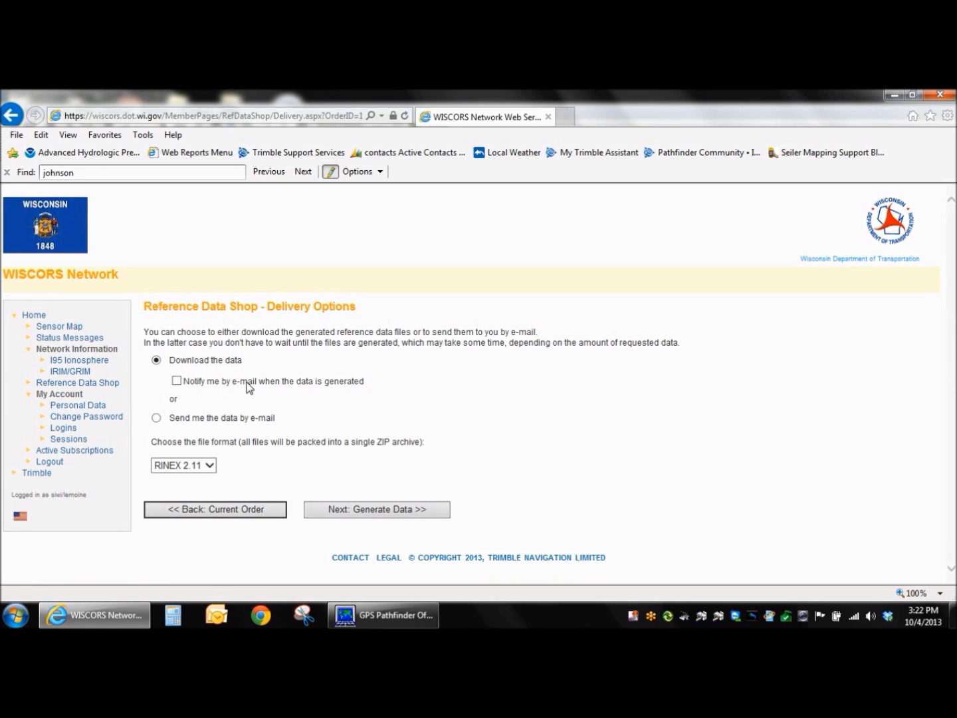
click(193, 466)
click(194, 466)
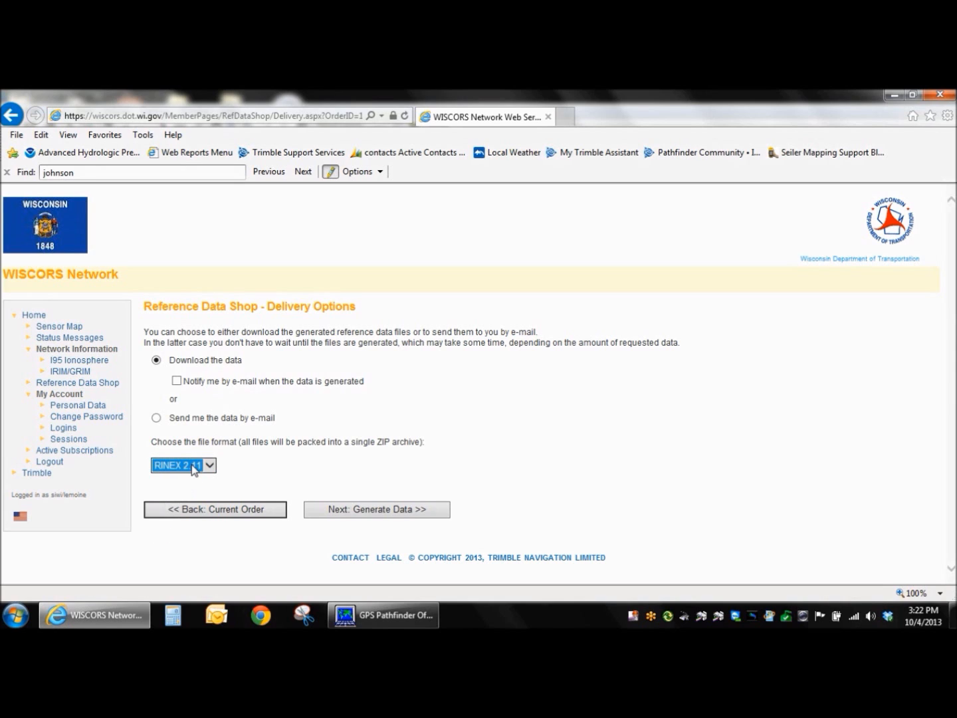
click(361, 508)
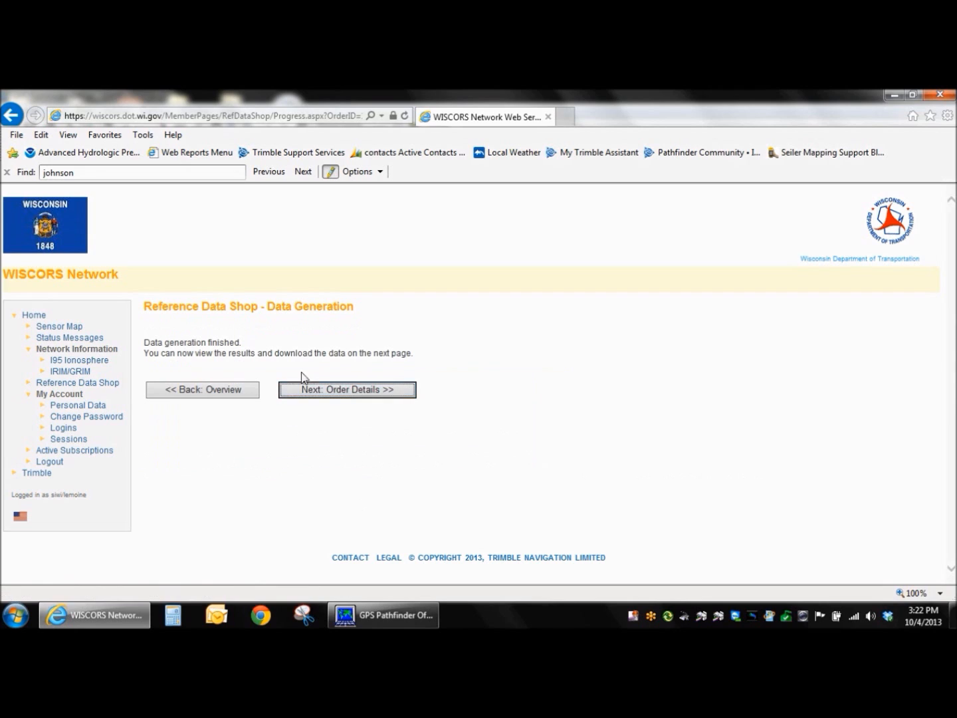
Open the generated order's details, then download and save its ZIP archive.
click(351, 388)
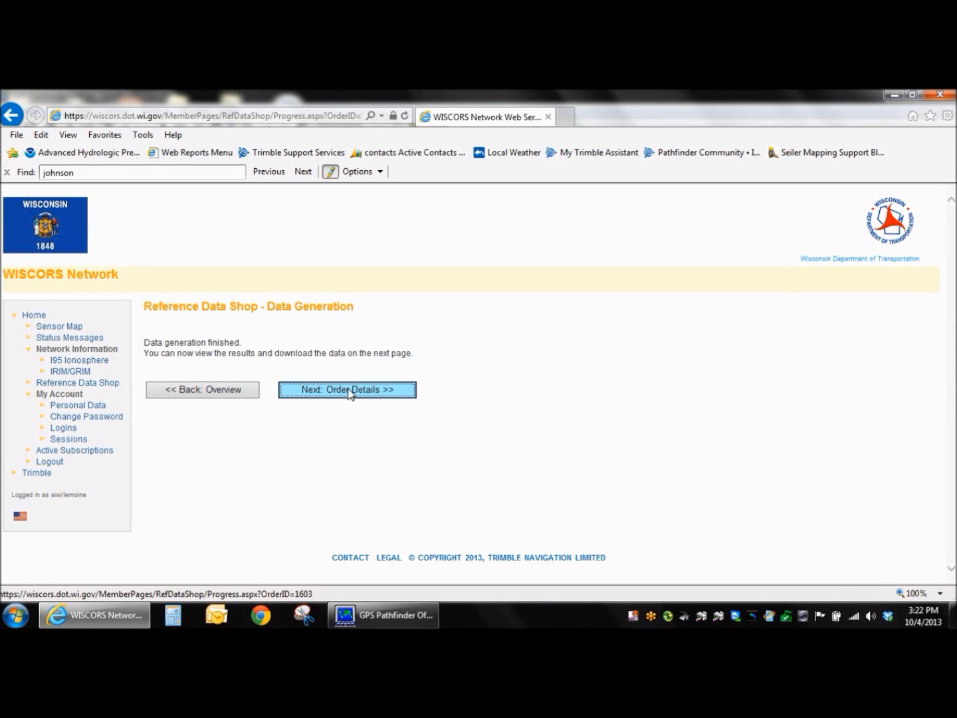
click(350, 392)
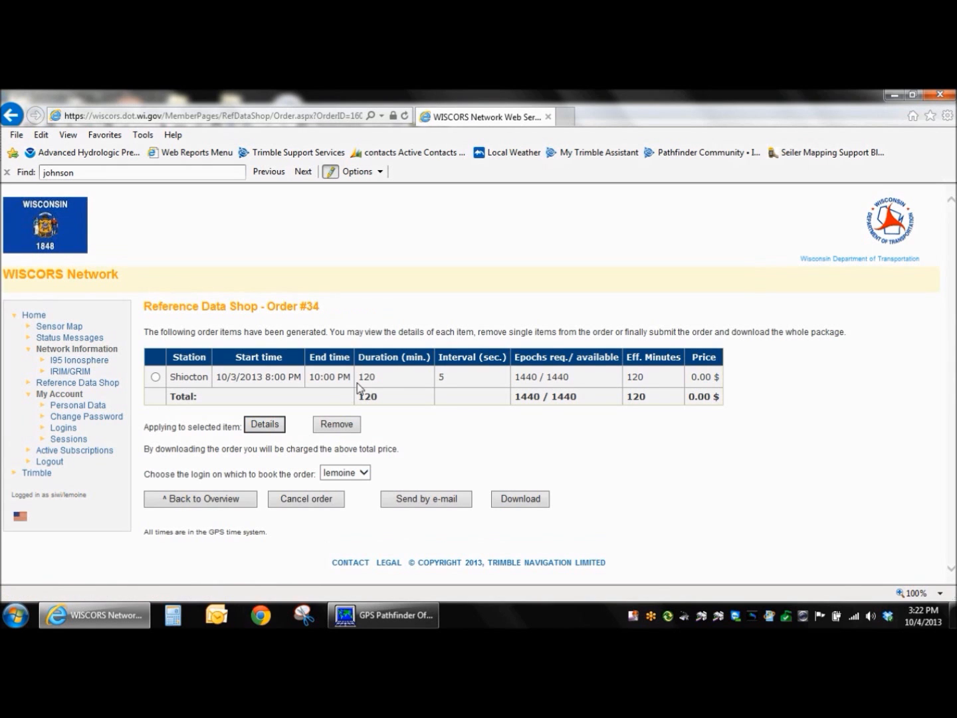
click(520, 498)
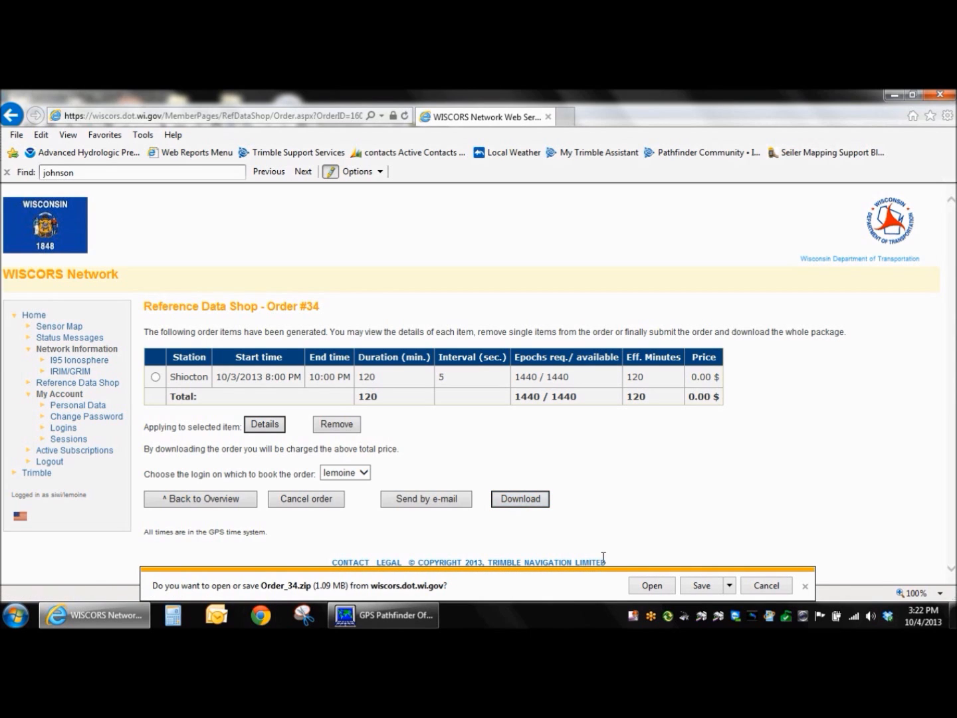
click(702, 585)
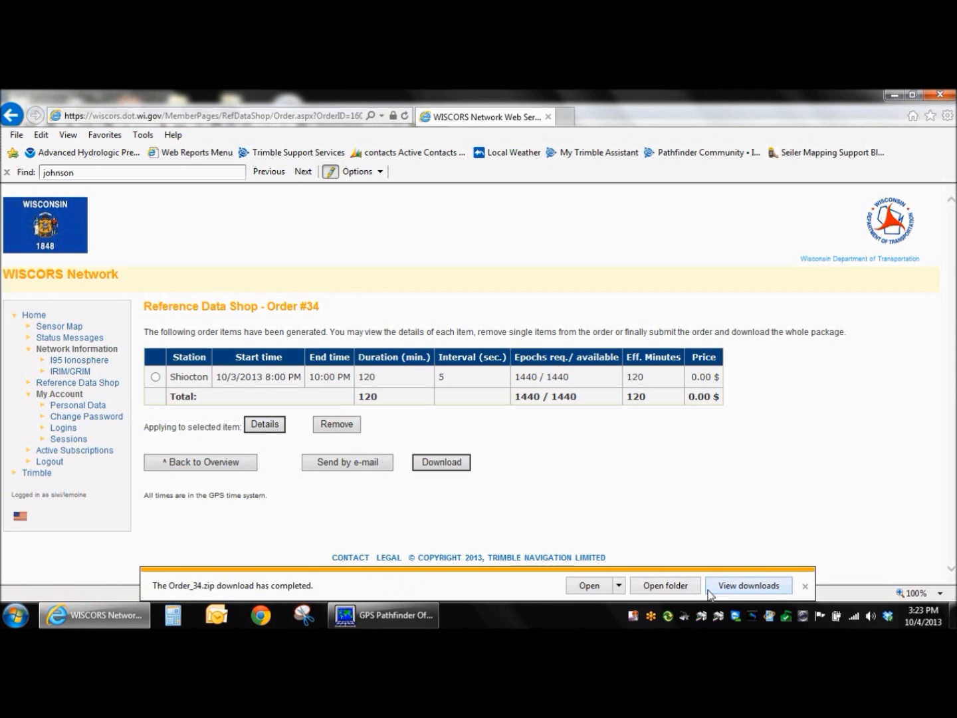
Switch to GPS Pathfinder Office and select the point feature on the map to check its uncorrected horizontal precision.
mouse_move(424, 624)
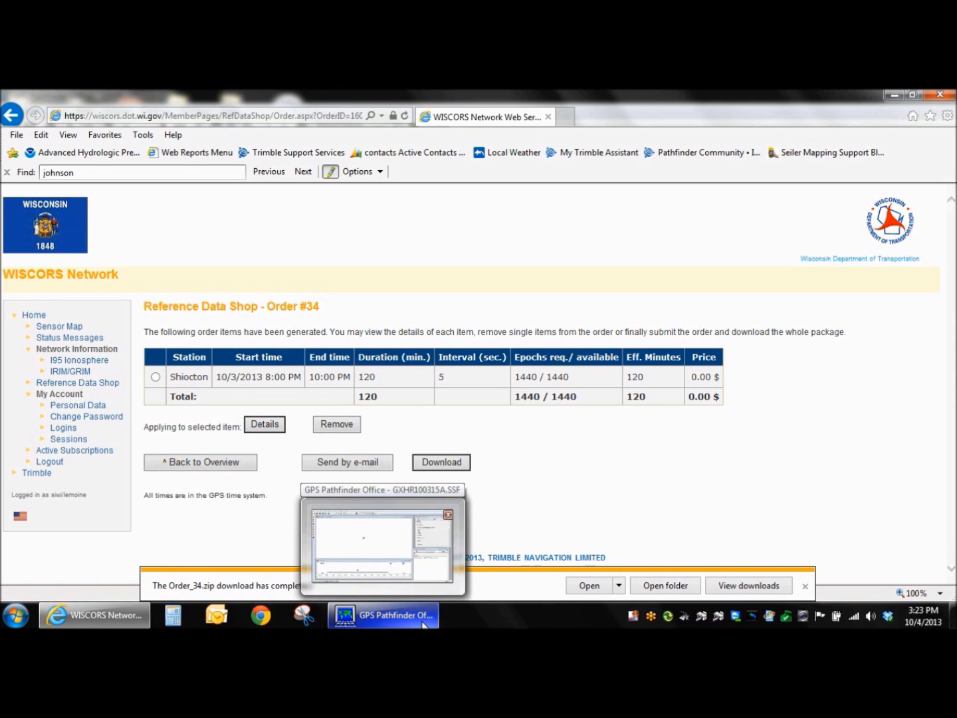
click(424, 623)
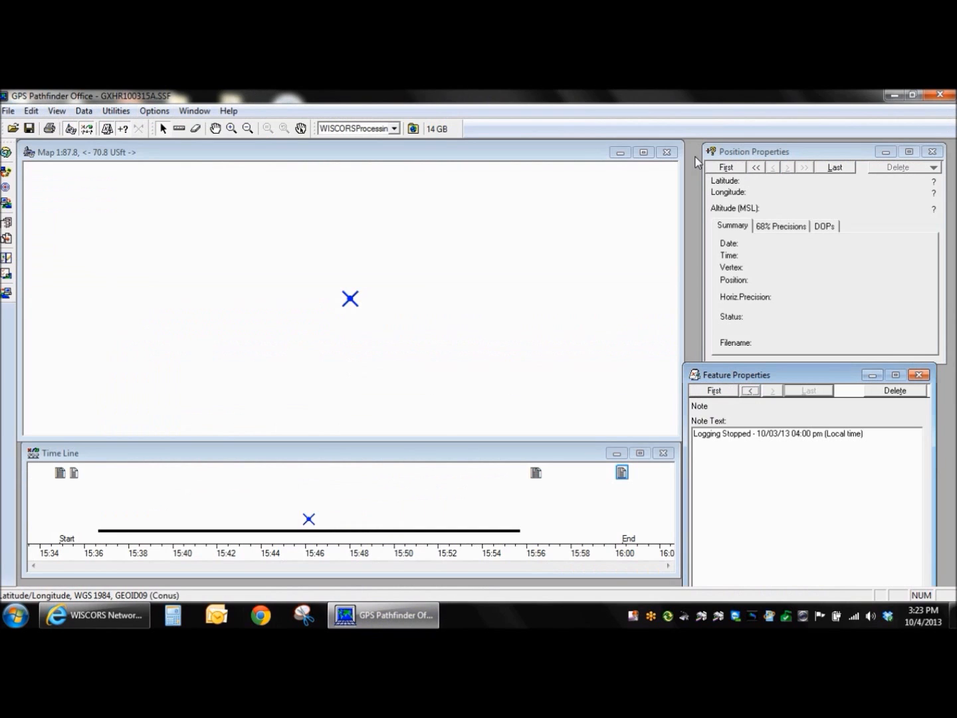
click(354, 300)
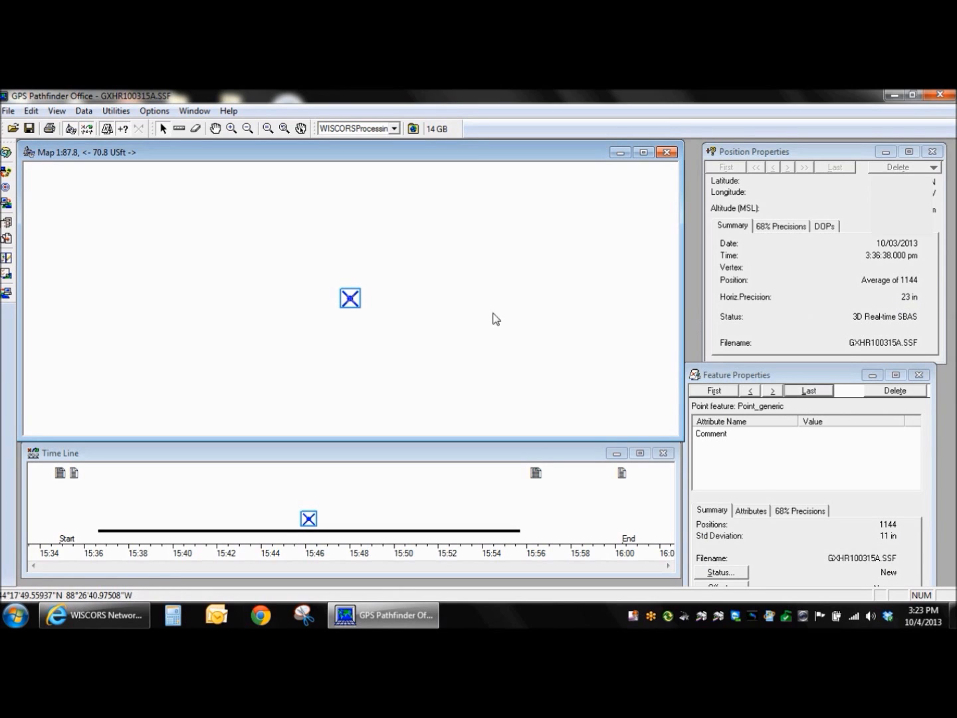
Set up differential correction of GXHR100315A.SSF, keeping automatic carrier and code processing, a single base provider and the existing correction settings.
click(116, 111)
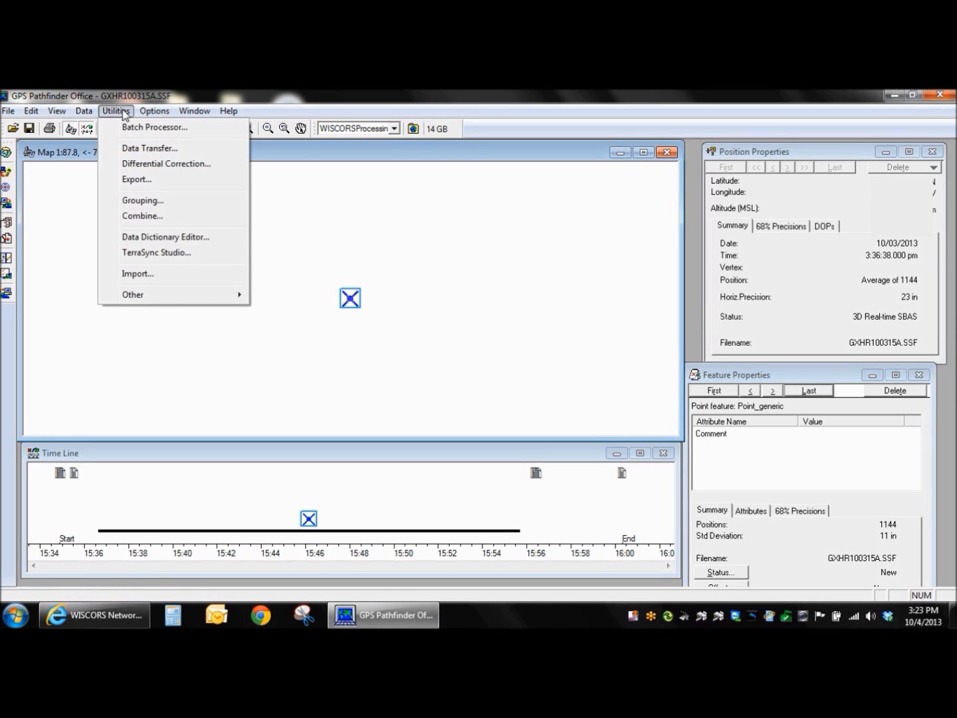
click(138, 162)
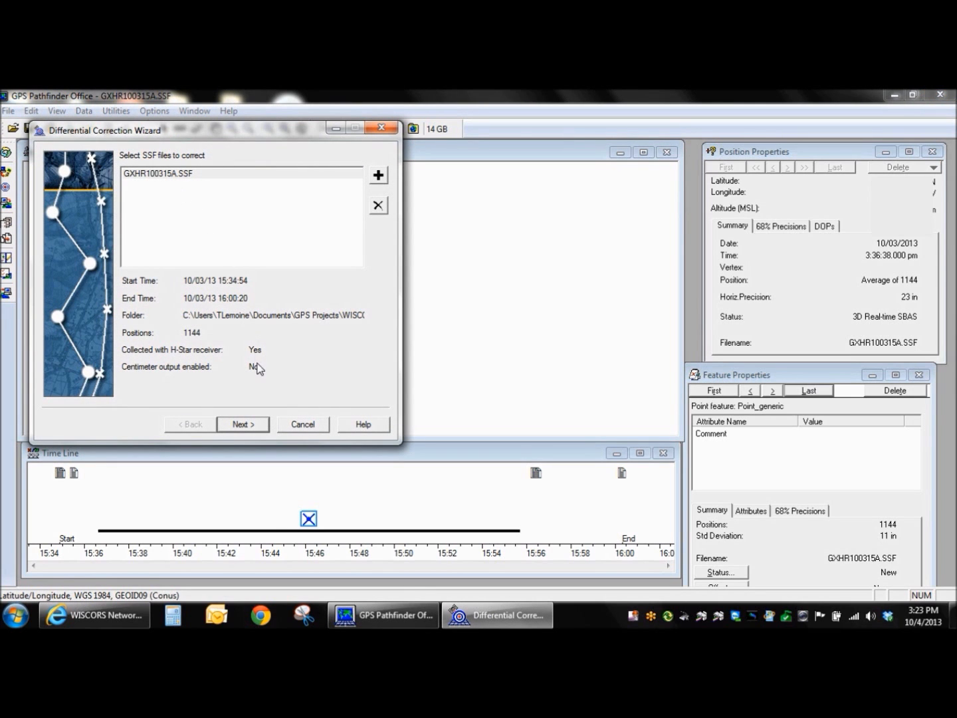
click(243, 424)
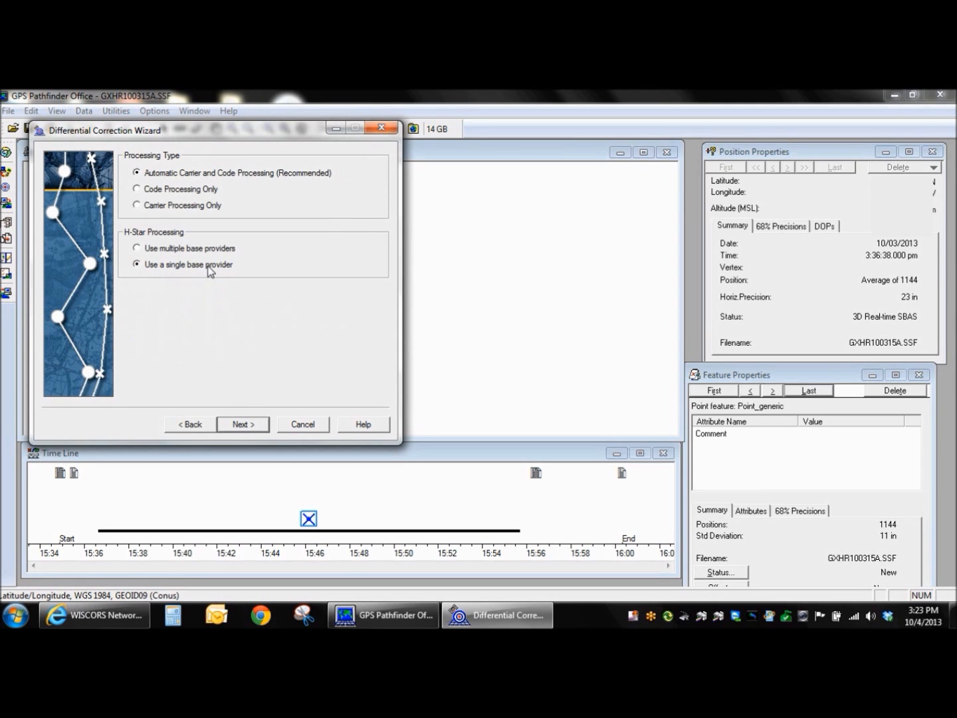
click(256, 431)
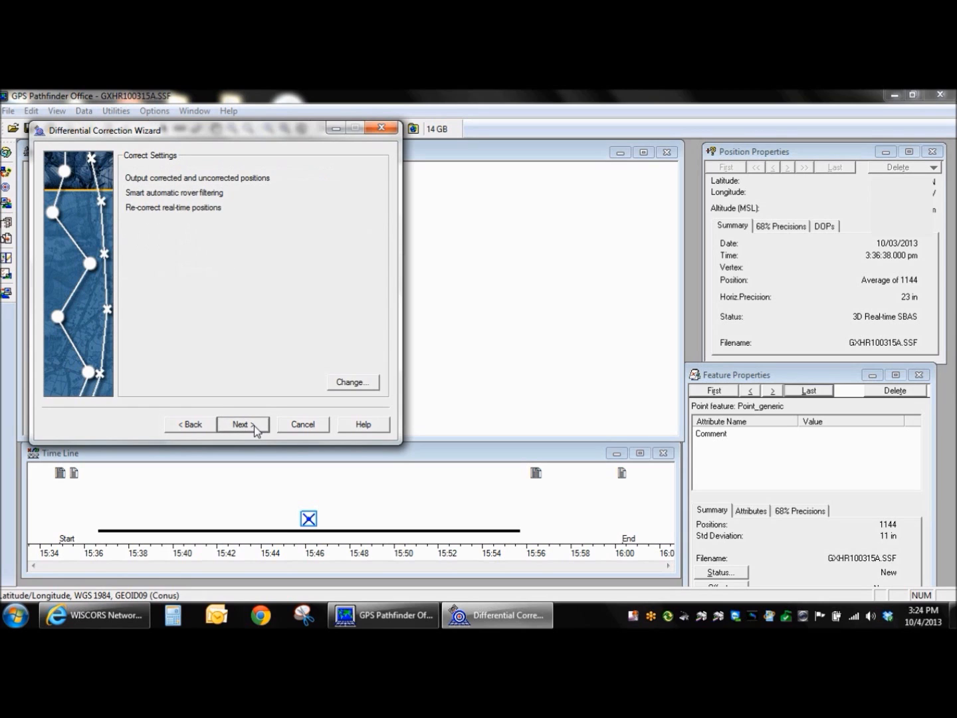
click(256, 430)
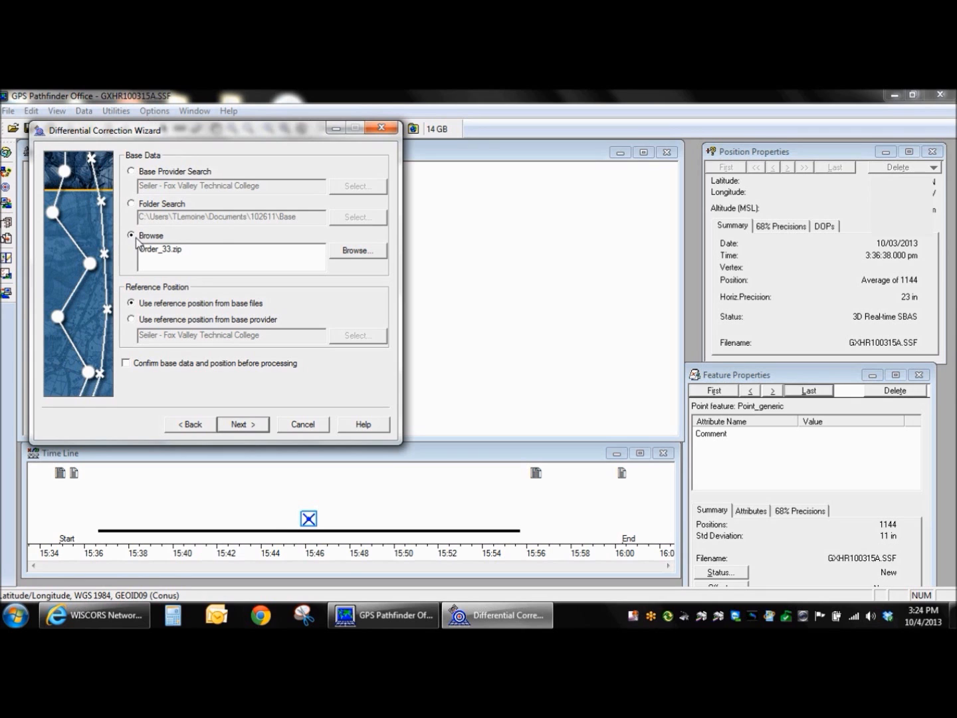
Use Order_34.zip from Downloads as base data, run the correction with a unique output filename in the project folder, and check the estimated accuracies.
click(344, 252)
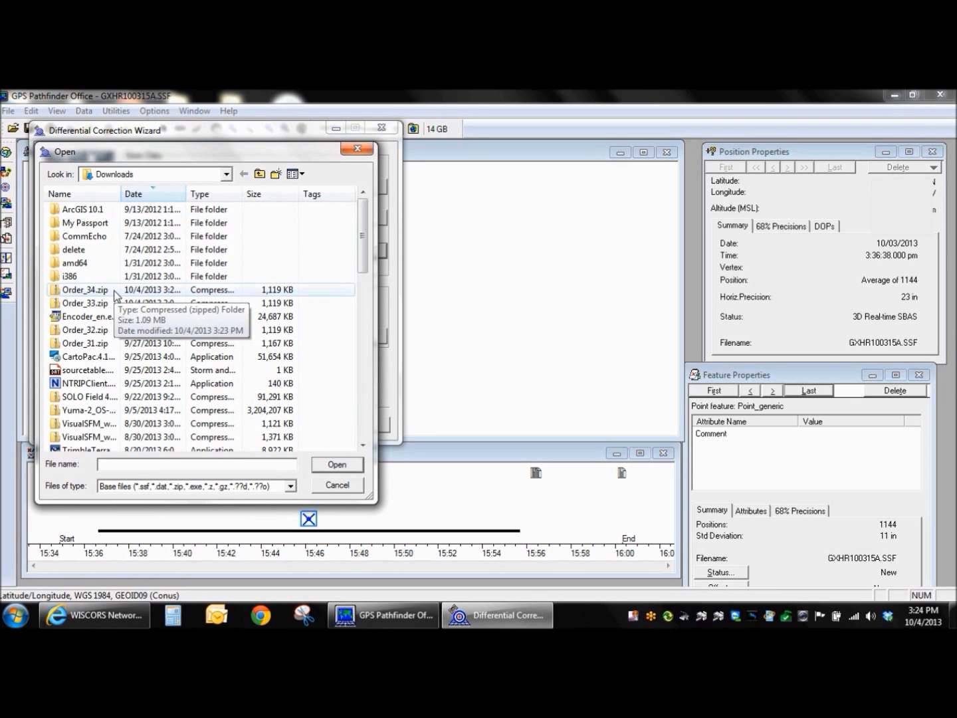
double_click(85, 290)
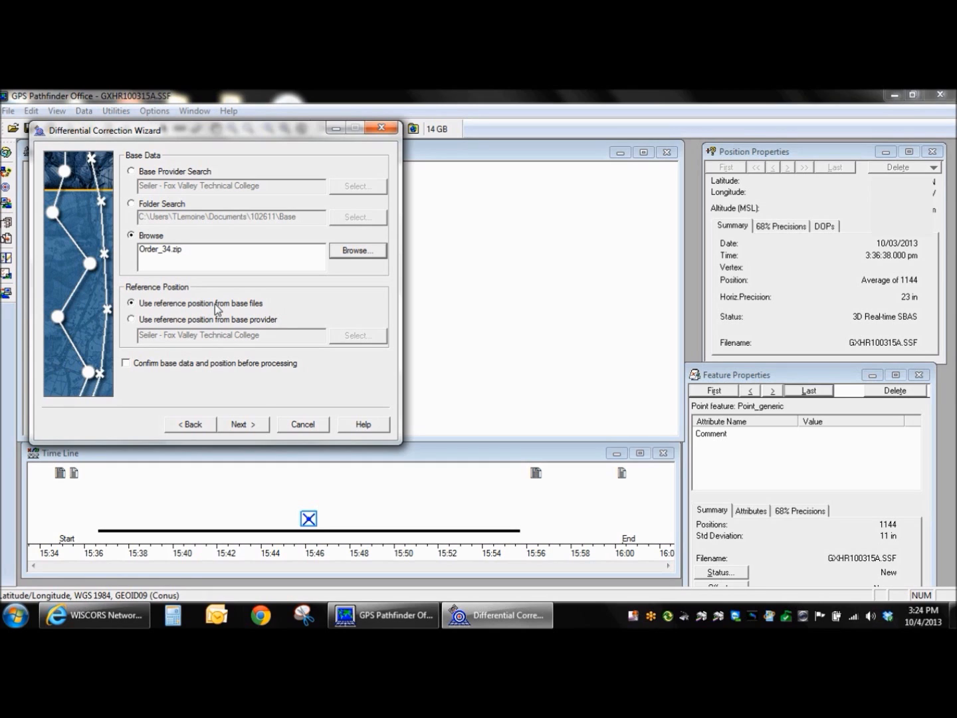
click(254, 427)
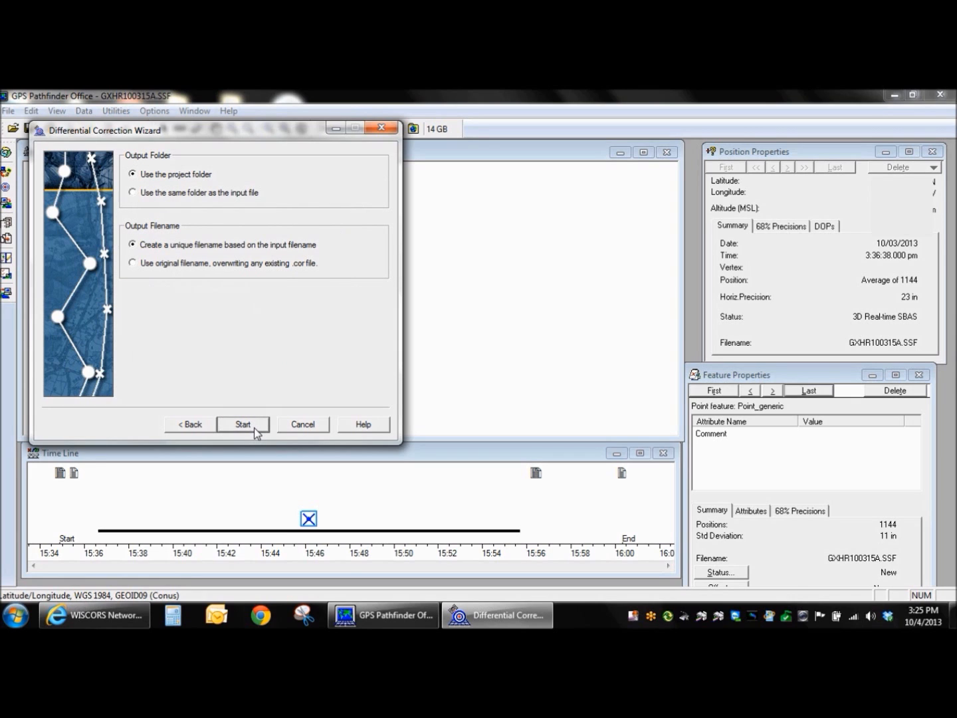
click(254, 428)
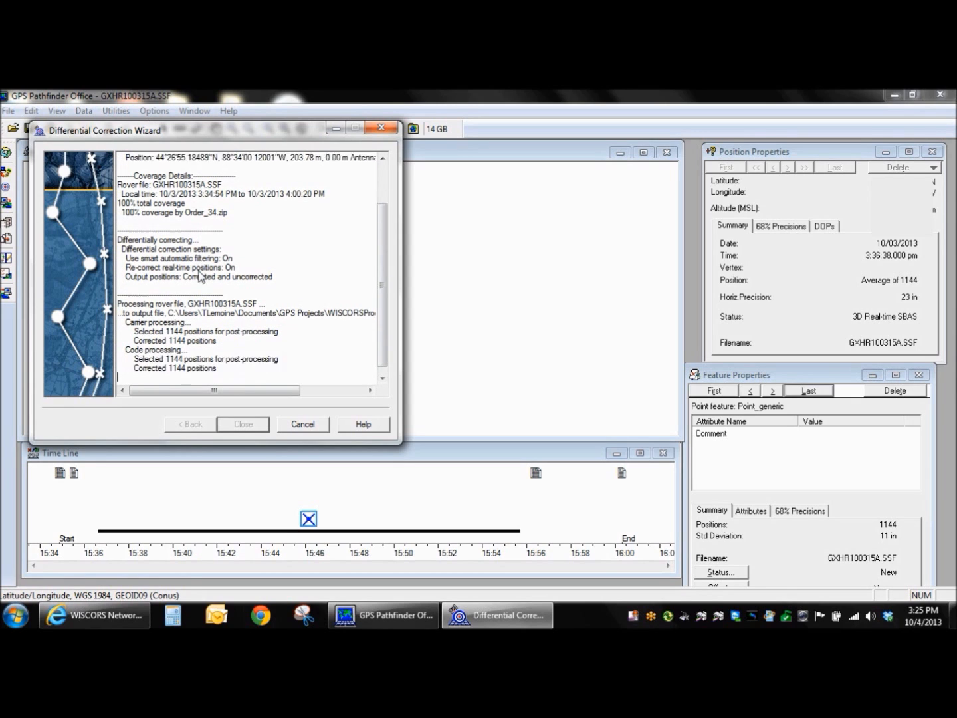
drag(242, 285, 145, 285)
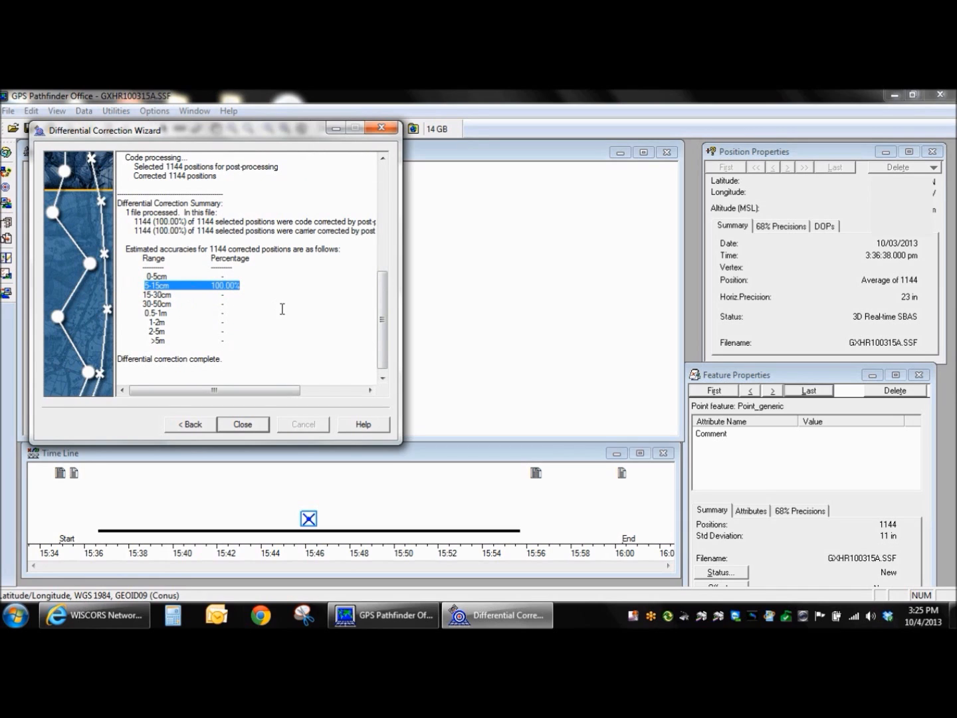
Open the corrected file GXHR100315A.cor and select its point feature on the map to check the horizontal precision.
click(242, 426)
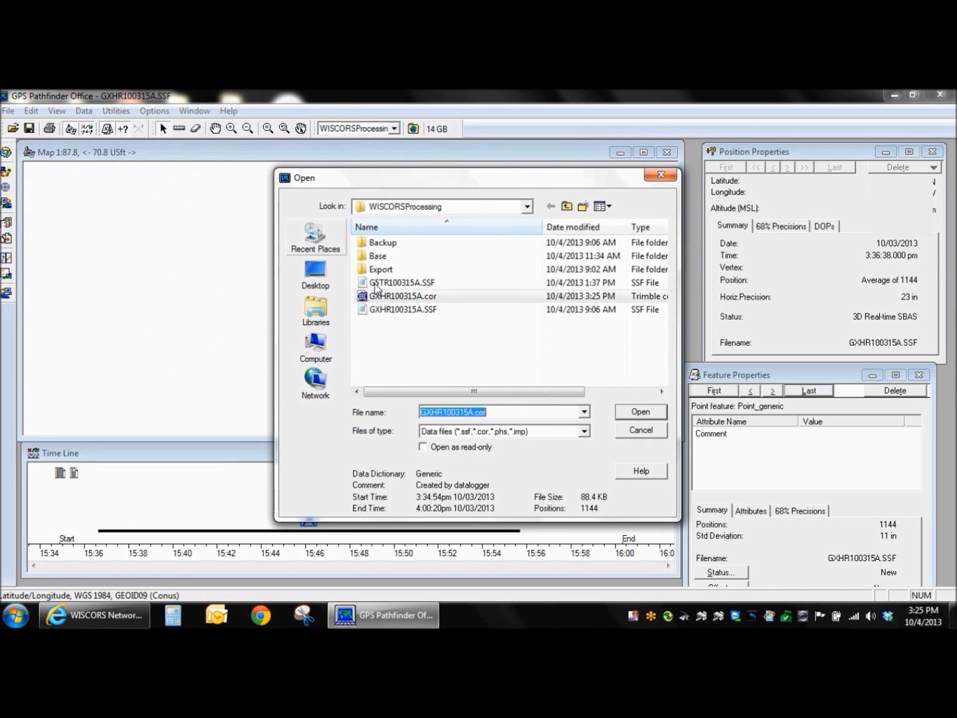
double_click(433, 297)
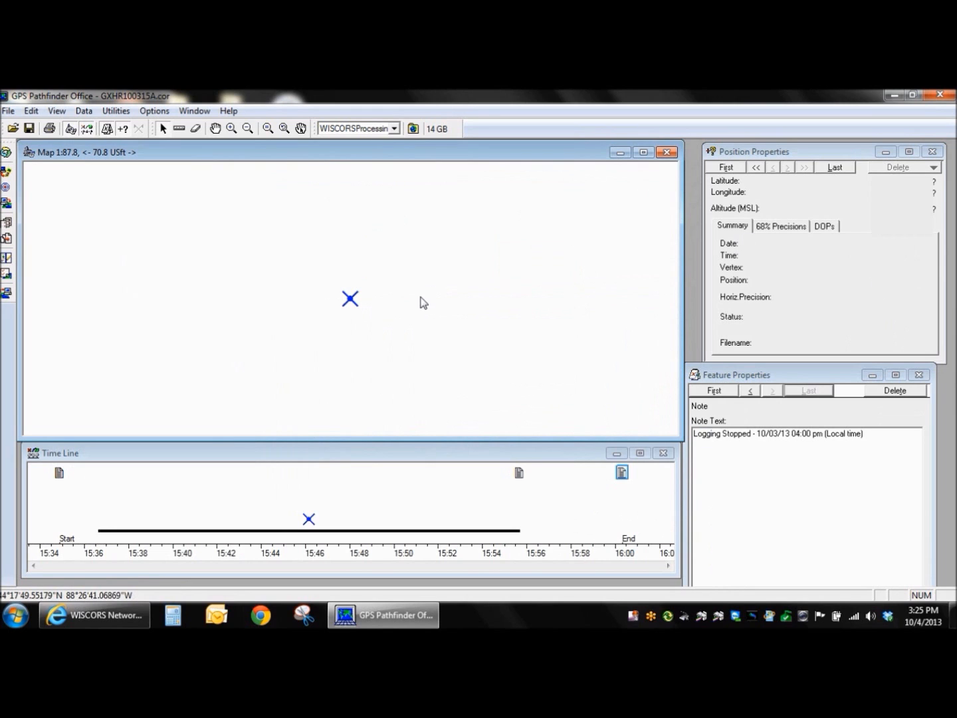
click(353, 298)
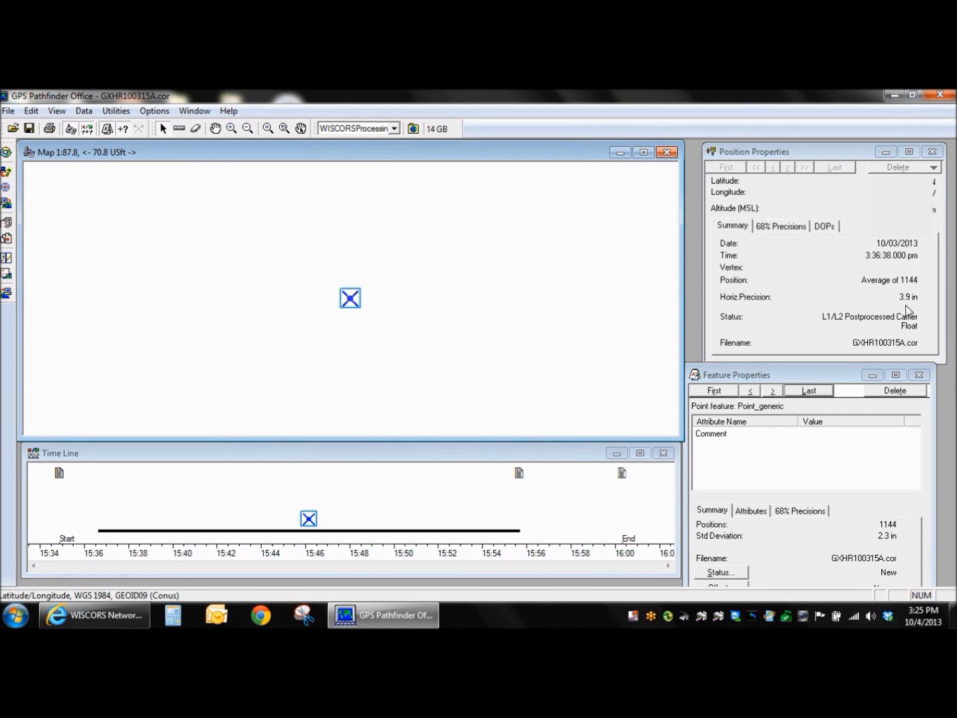